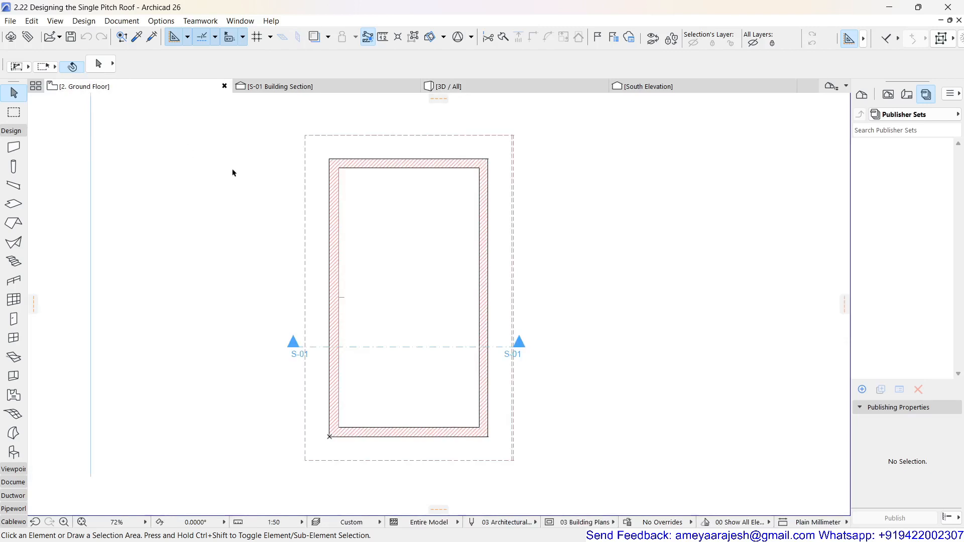
Show the project map in the navigator and select the single-pitch roof on the ground floor plan
click(862, 95)
scroll(912, 135, up, 1)
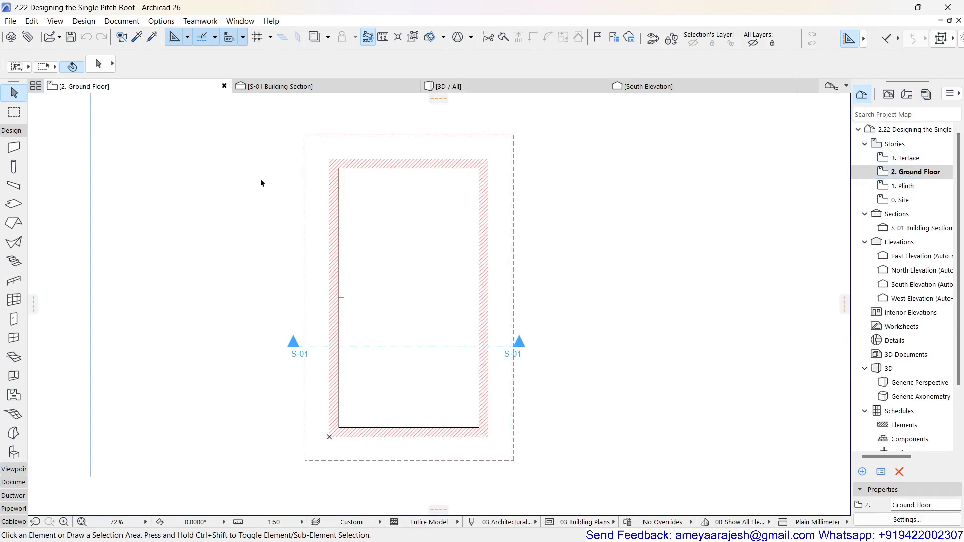
click(305, 160)
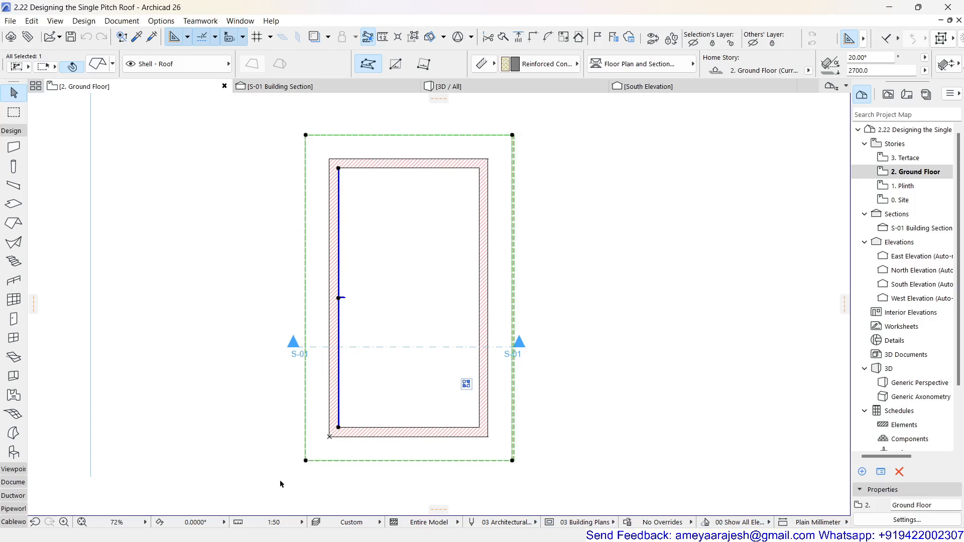
Reposition the roof polygon's lower-left corner node horizontally outward and check the reshaped roof in 3D
click(305, 460)
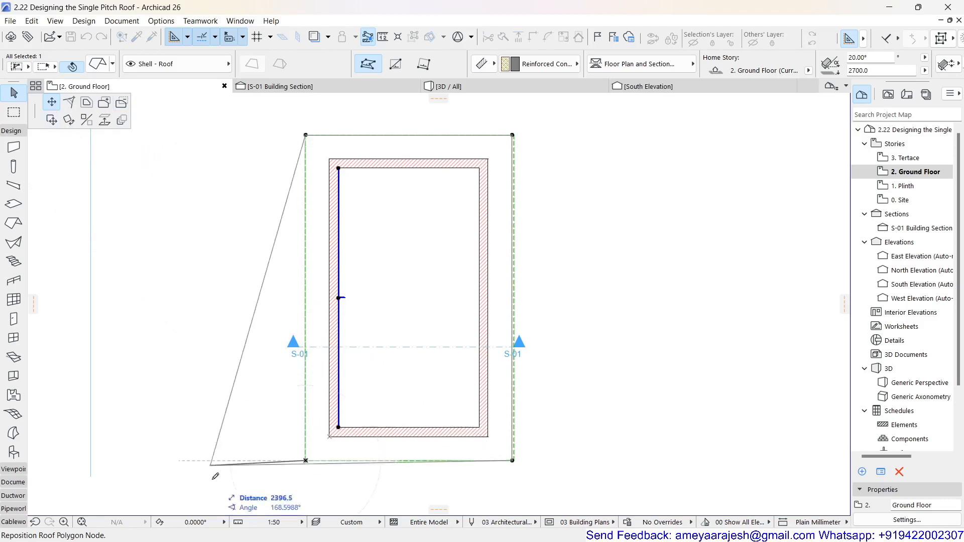
click(162, 460)
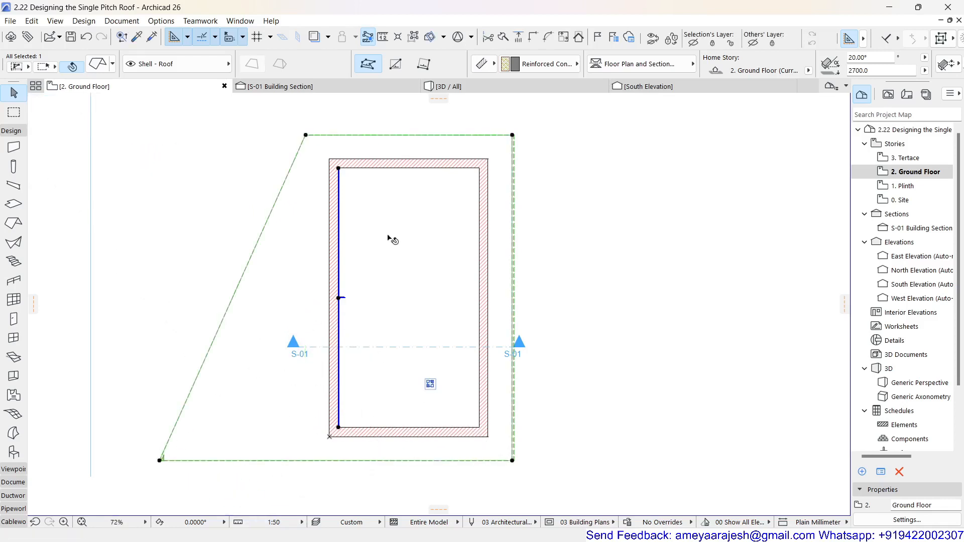
click(545, 89)
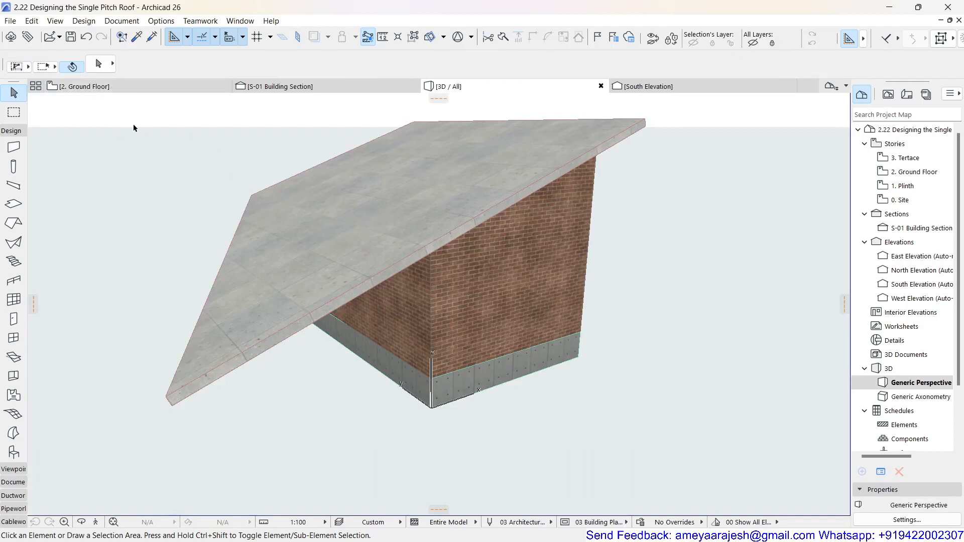
click(127, 88)
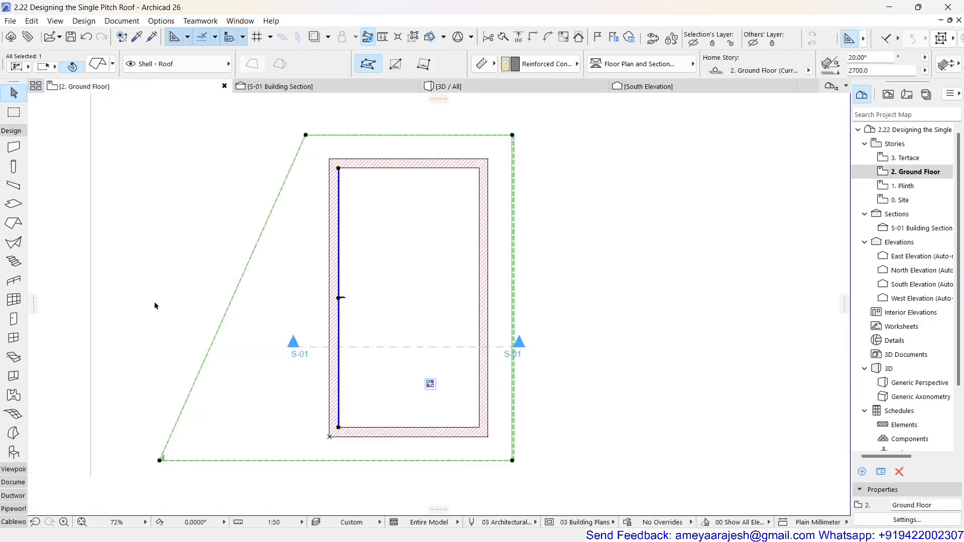
Undo the roof corner move and try offsetting all roof edges outward from the lower edge
click(87, 36)
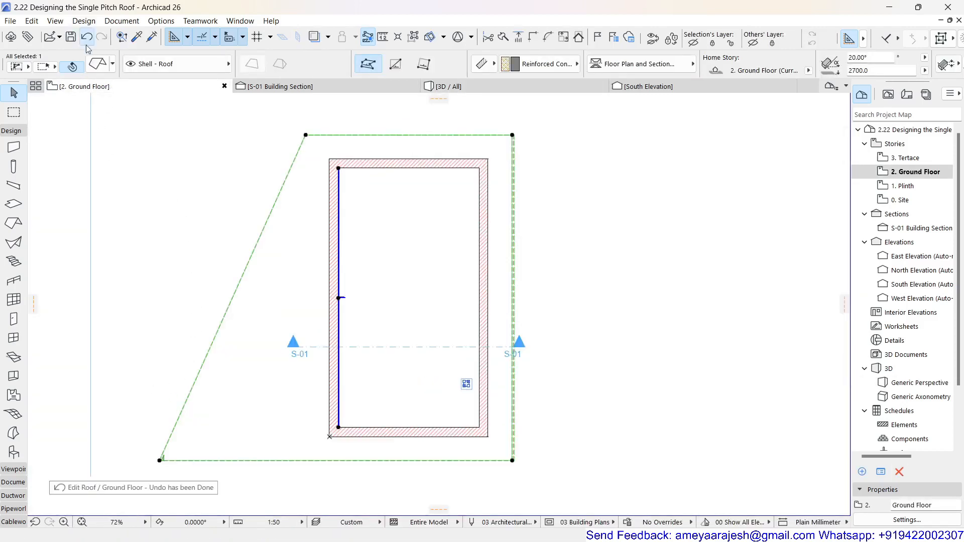
click(475, 461)
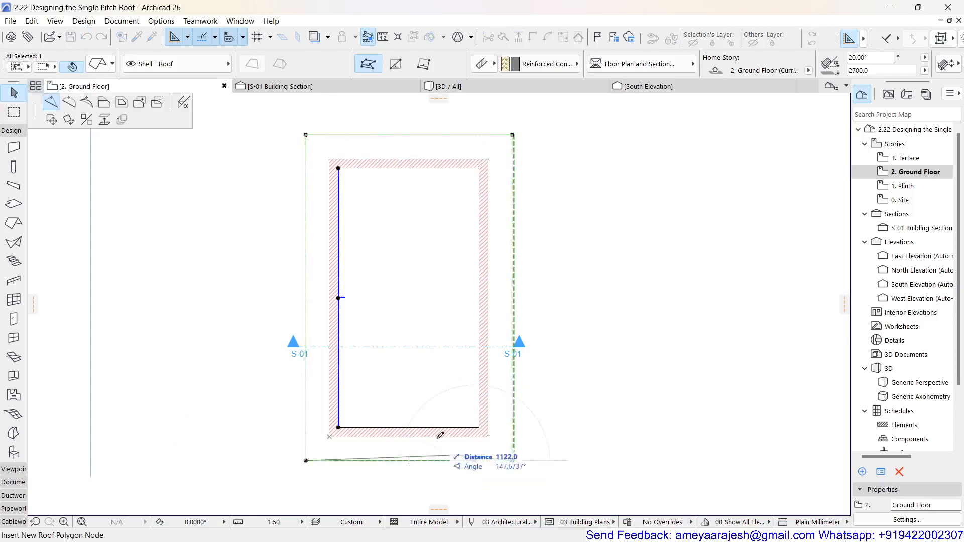
click(122, 104)
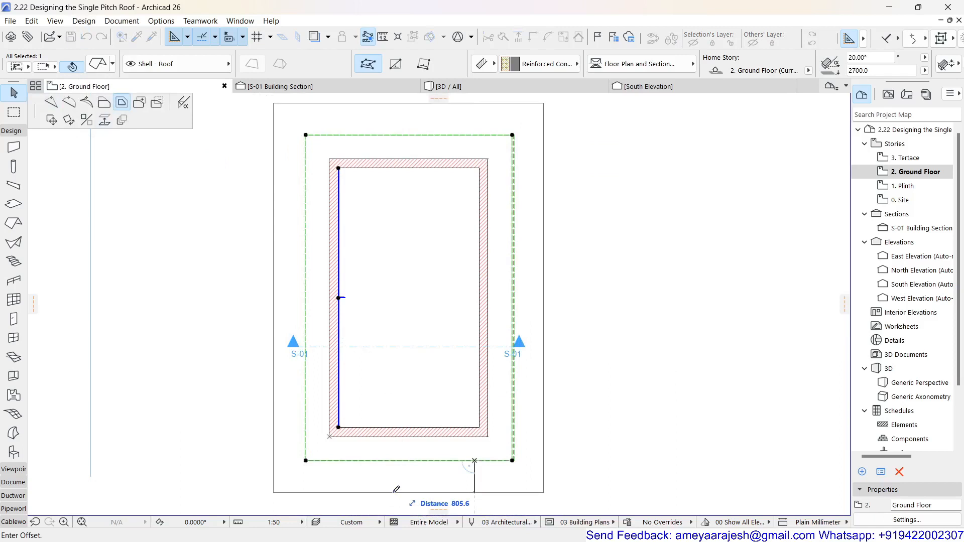
key(Escape)
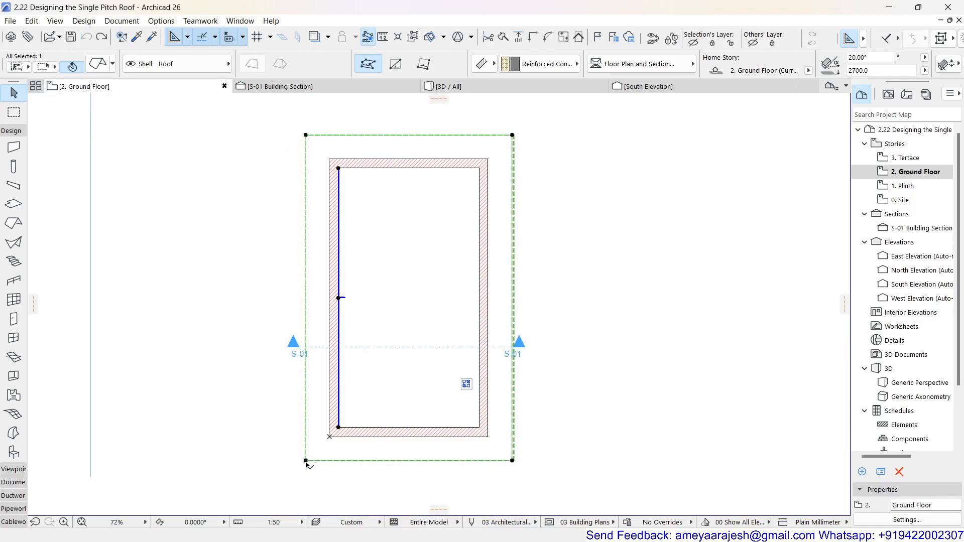
Add a 3000 by 3000 mm rectangle to the roof polygon, extending outward and upward from its lower-left corner
click(306, 460)
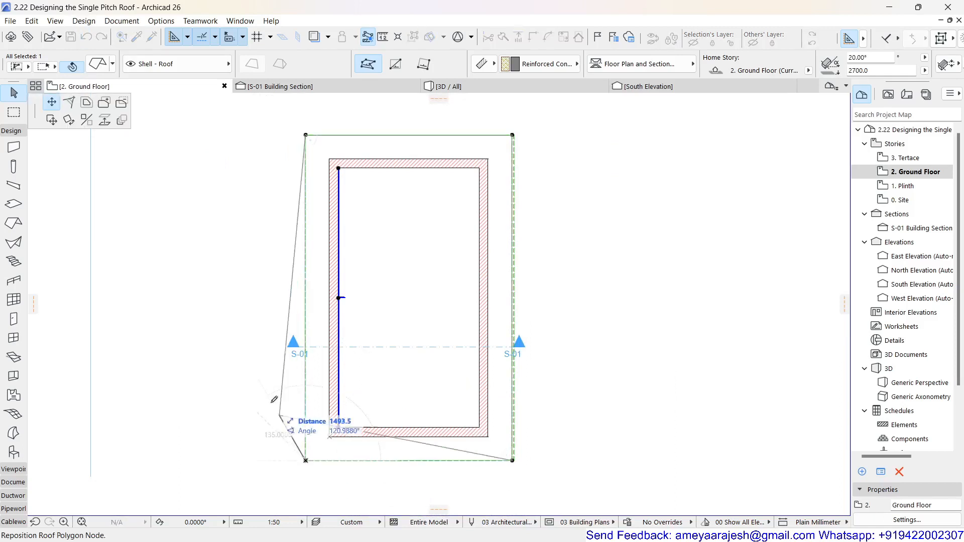
click(104, 102)
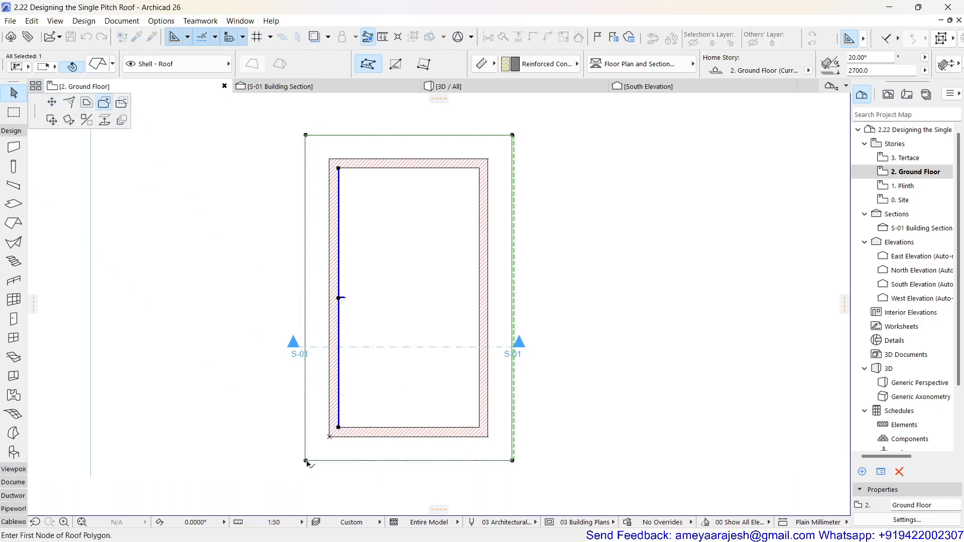
click(307, 461)
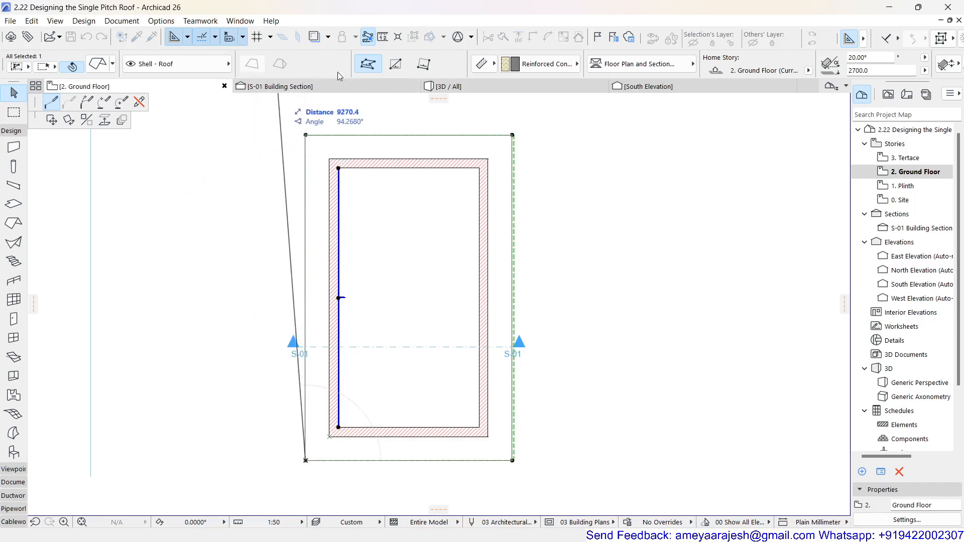
click(395, 68)
click(306, 460)
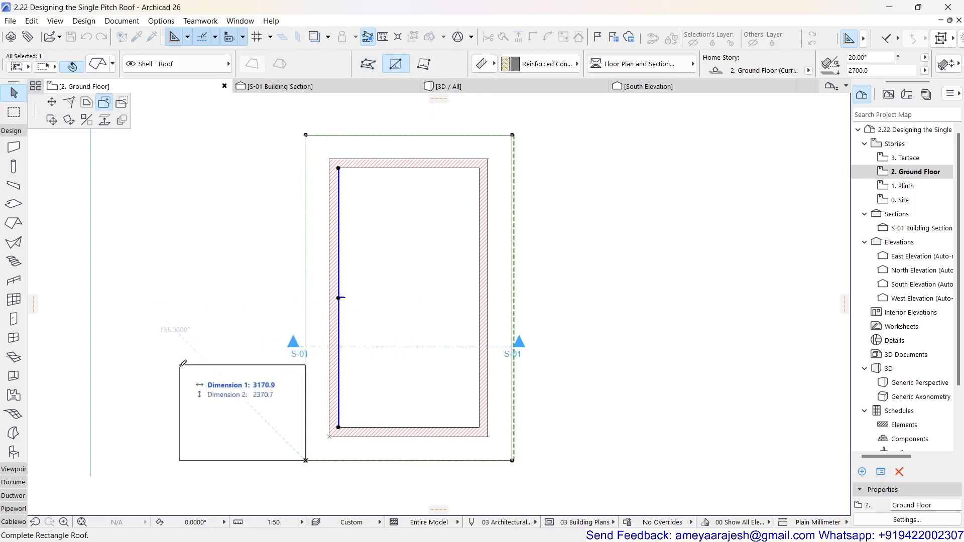
middle_drag(178, 311, 210, 285)
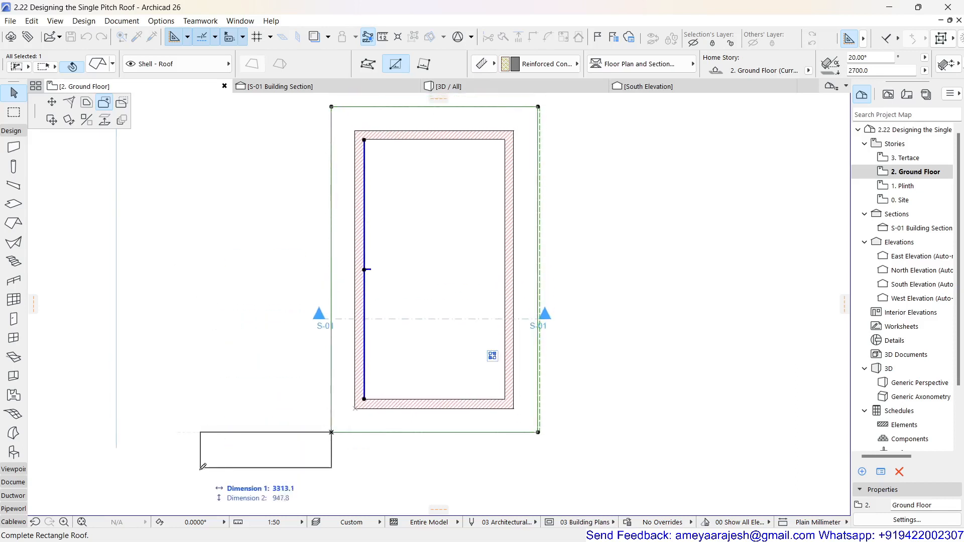
middle_drag(176, 494, 170, 434)
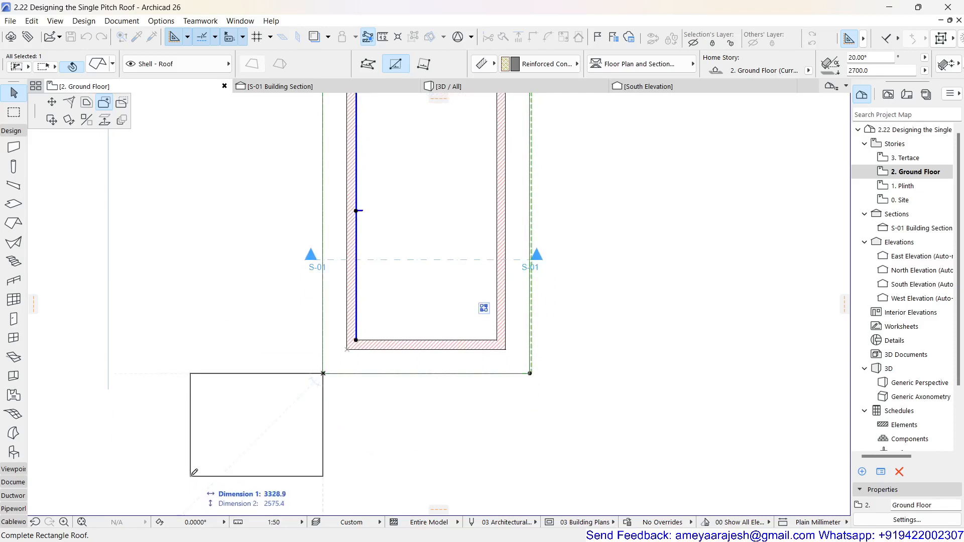
middle_drag(183, 316, 183, 427)
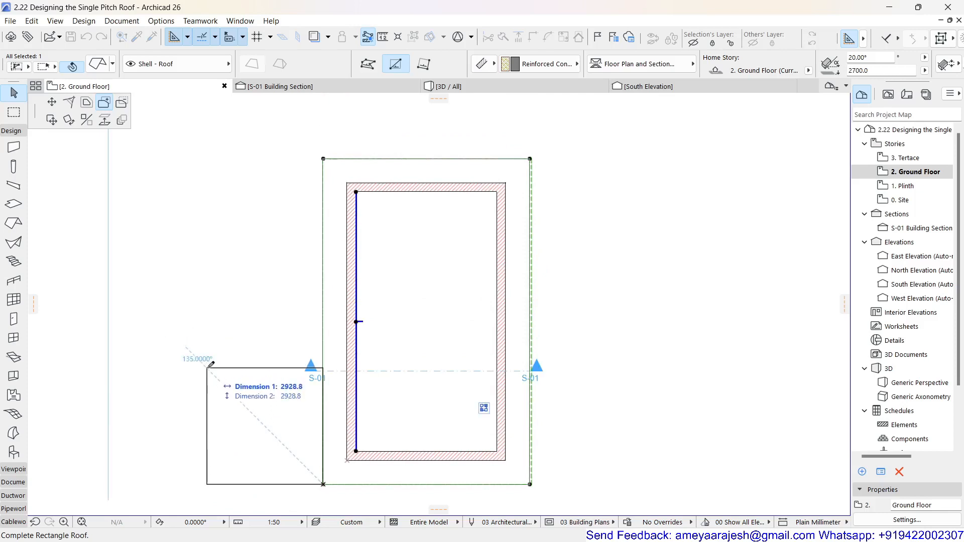
text(3000)
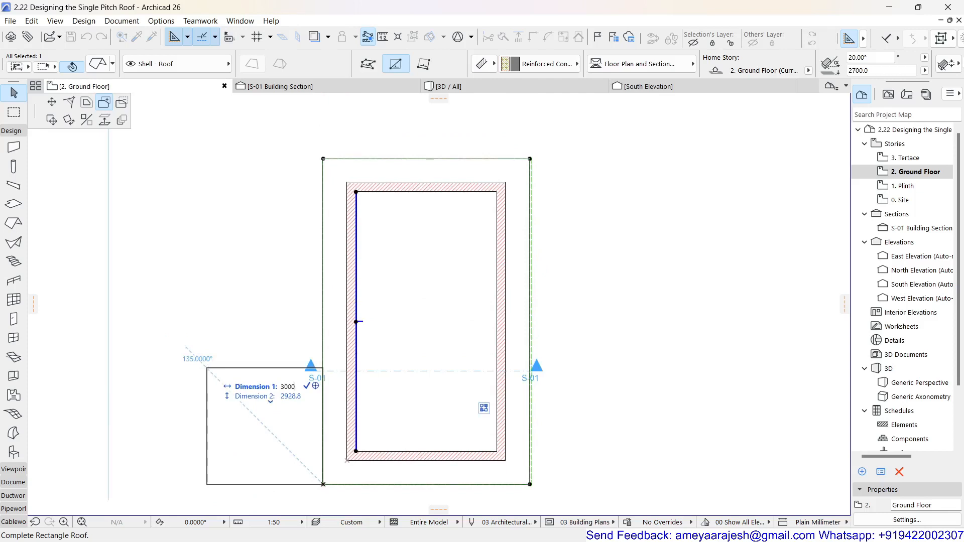
key(Tab)
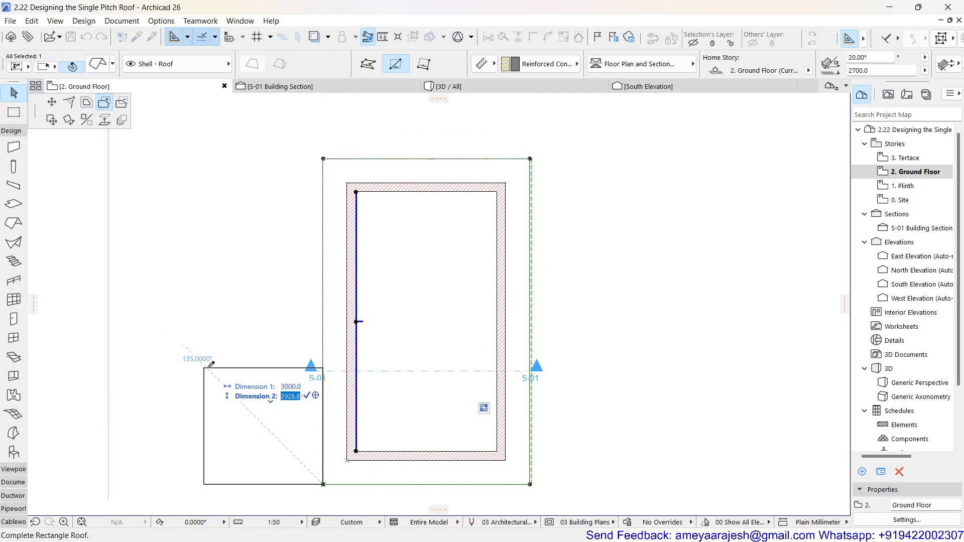
text(3000)
key(Return)
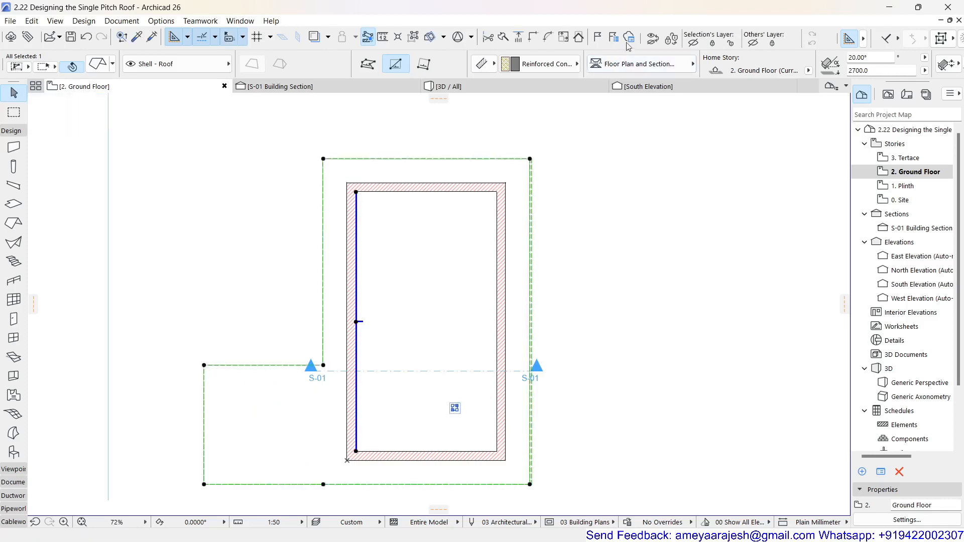
Check the extended roof in 3D and undo the rectangular extension on the ground floor plan
click(542, 87)
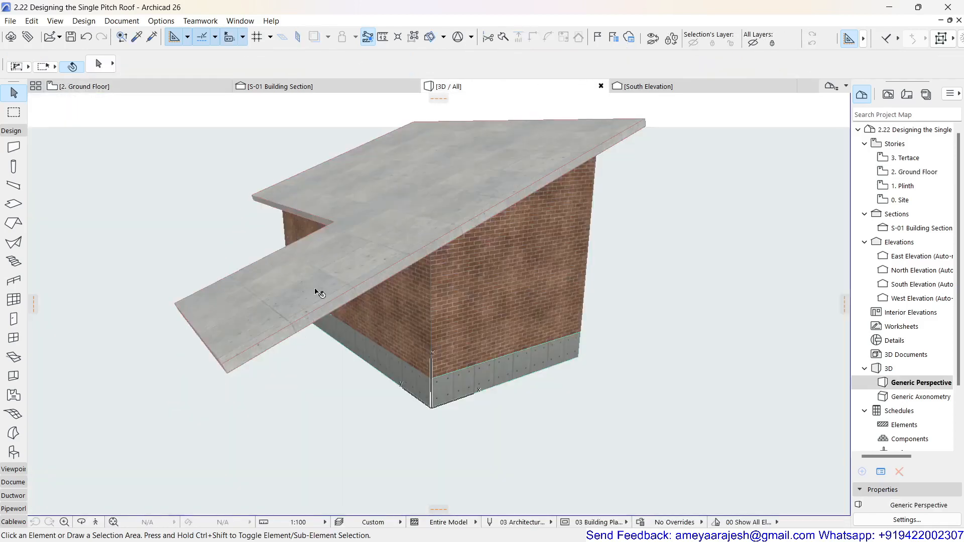
shift+middle_drag(348, 409, 326, 399)
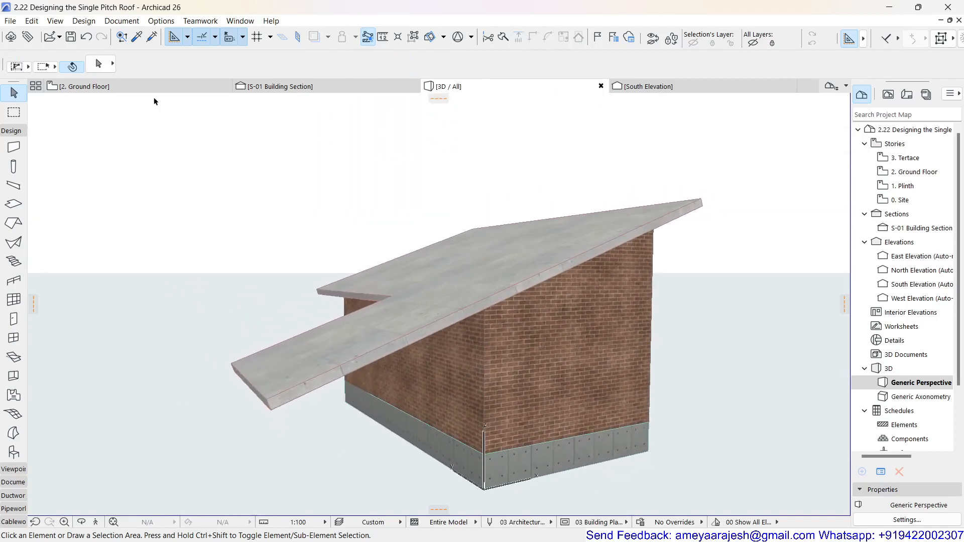
click(151, 88)
click(383, 408)
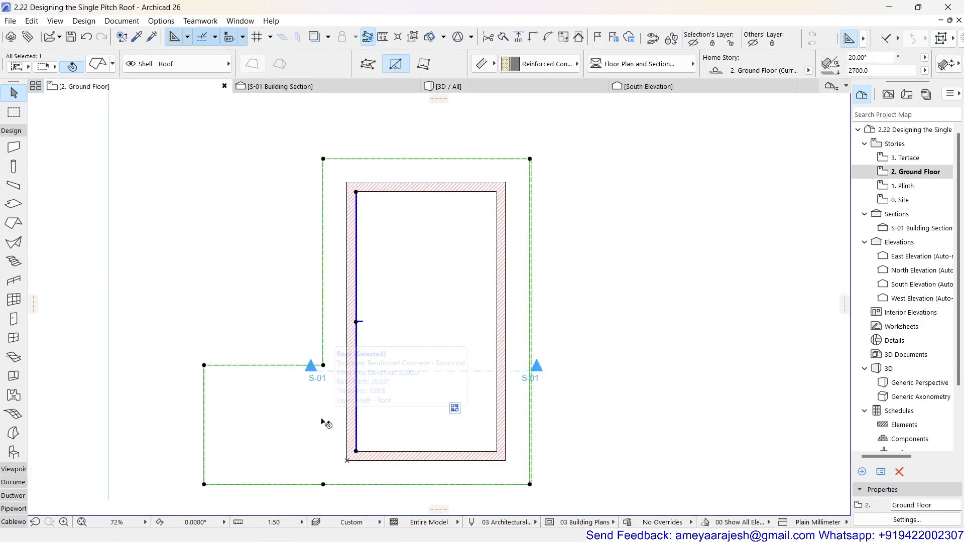
click(86, 38)
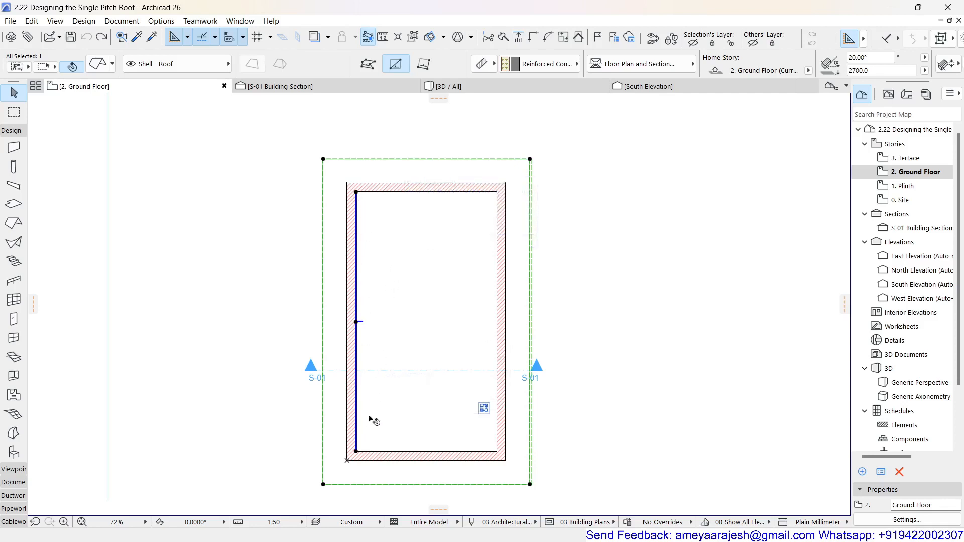
Shorten the roof's reference axis to the midpoint of the left wall's inner face and check the roof in 3D
click(356, 193)
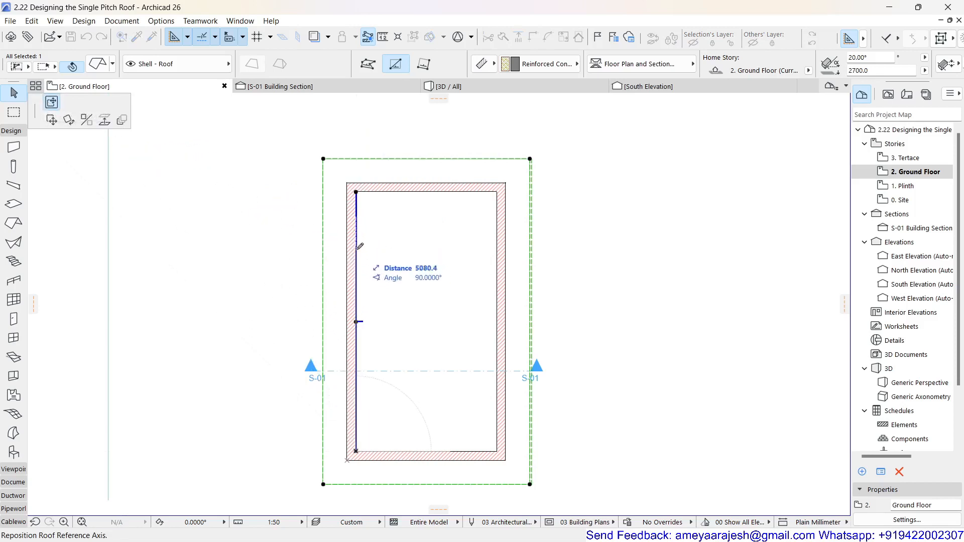
click(359, 320)
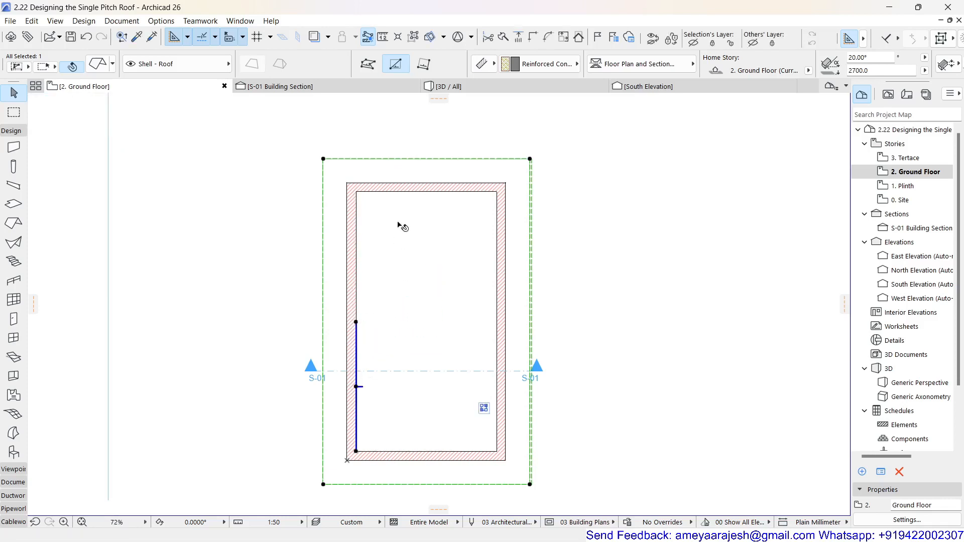
click(476, 90)
key(Escape)
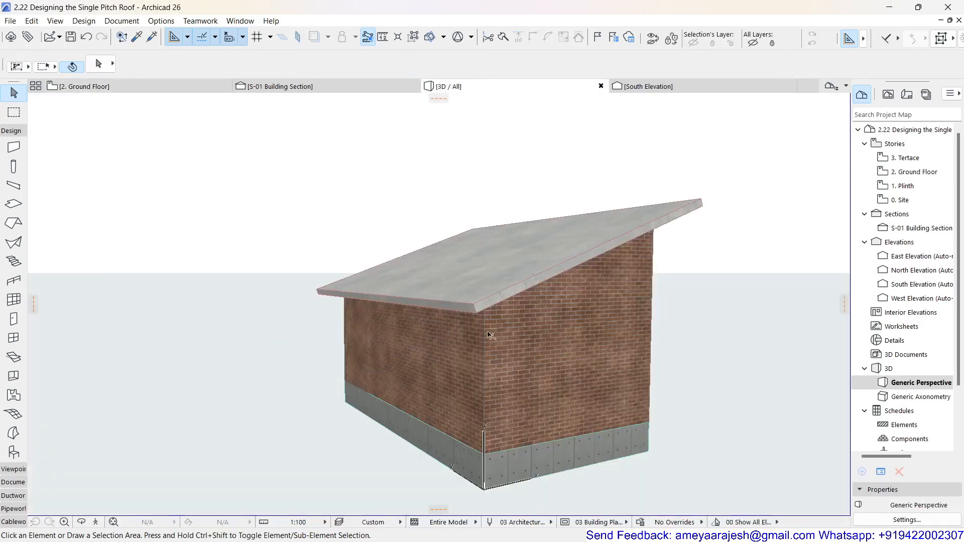
middle_drag(491, 335, 398, 440)
shift+middle_drag(352, 411, 384, 427)
On the ground floor plan, reposition the roof's reference axis diagonally from the inner lower-left to the inner upper-right wall corner
click(137, 88)
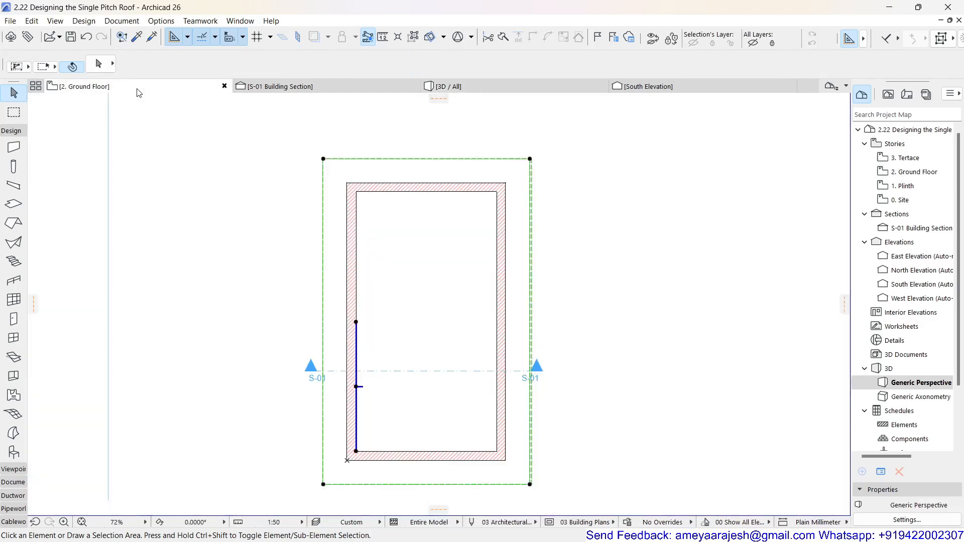
click(340, 370)
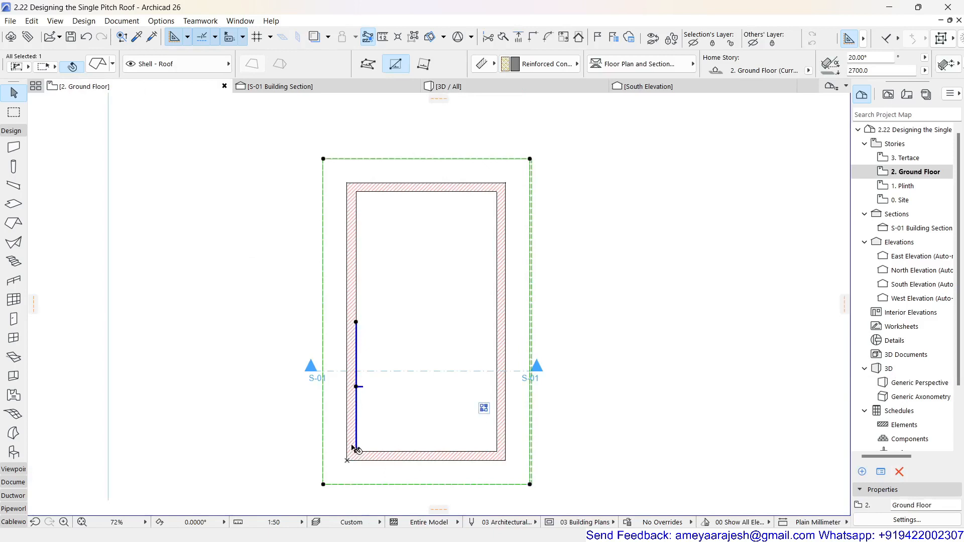
click(357, 322)
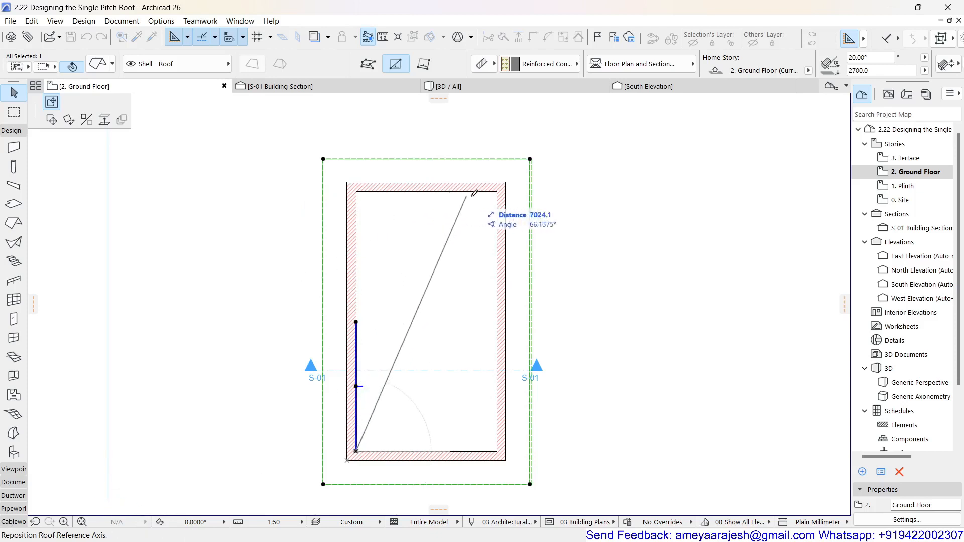
click(500, 189)
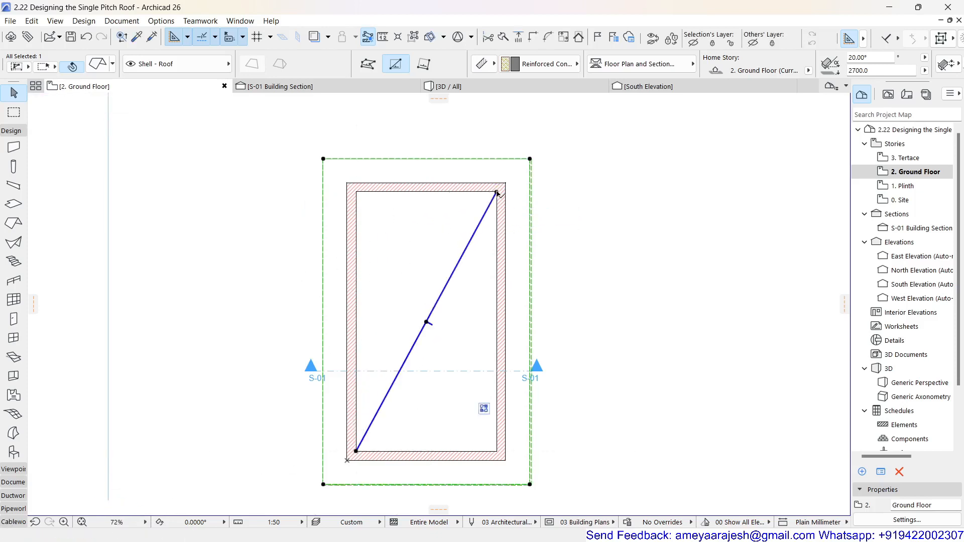
Inspect the effect of the diagonal reference axis in 3D and reselect the roof on the ground floor plan
click(472, 91)
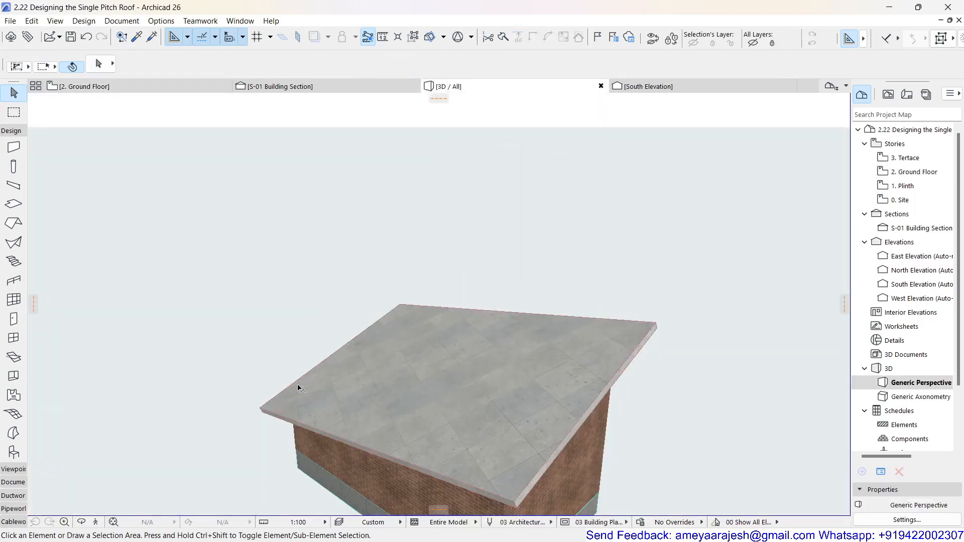
shift+middle_drag(299, 388, 484, 296)
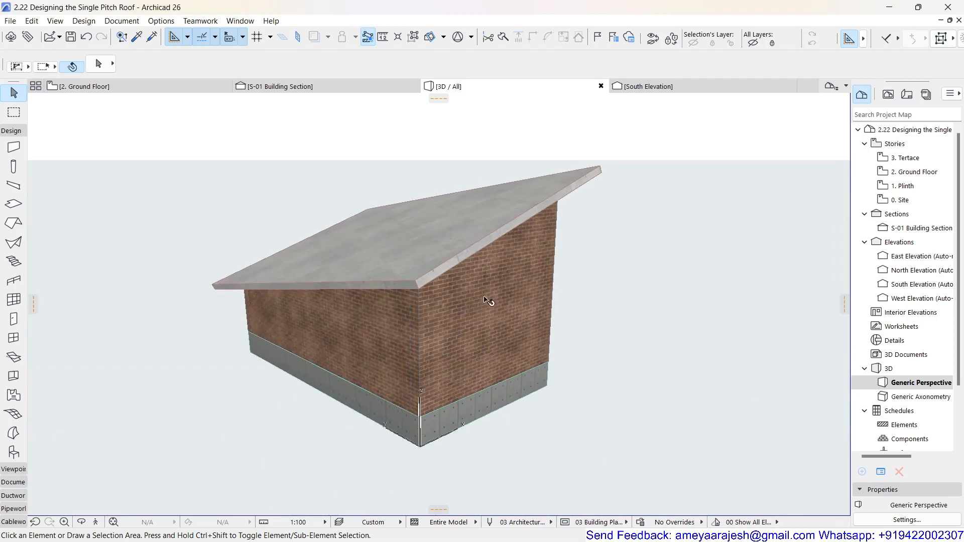
click(195, 87)
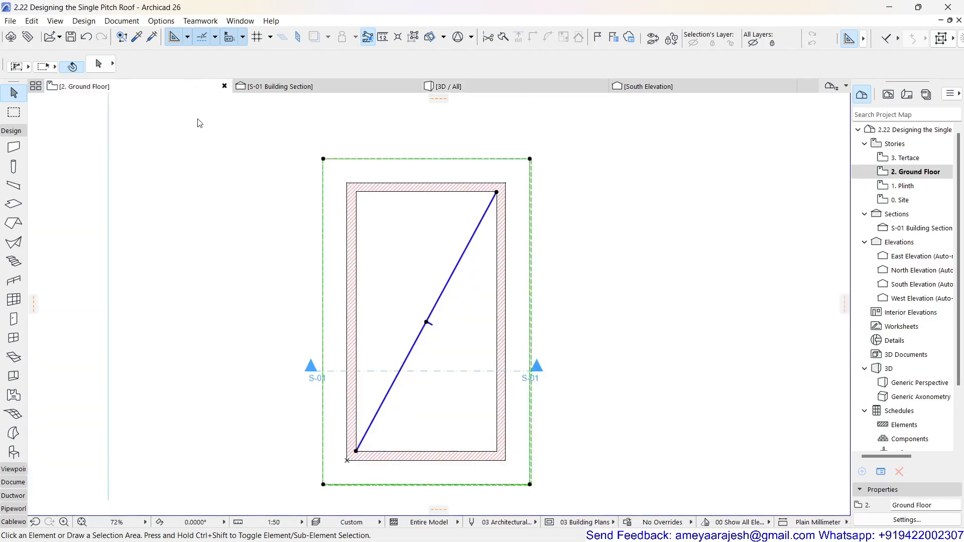
click(333, 263)
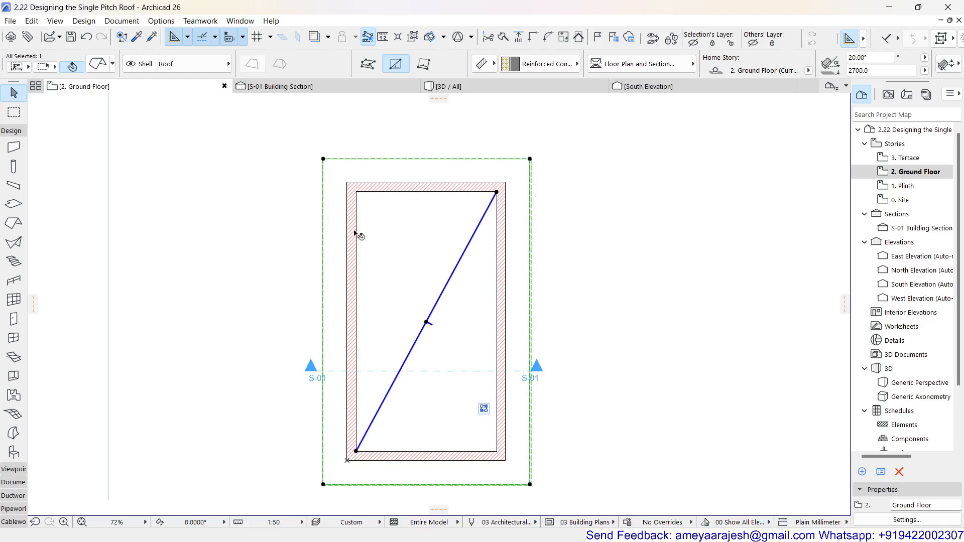
Cut a small rectangular hole in the roof starting at the inner upper-left wall corner in plan, and inspect it in 3D
click(323, 159)
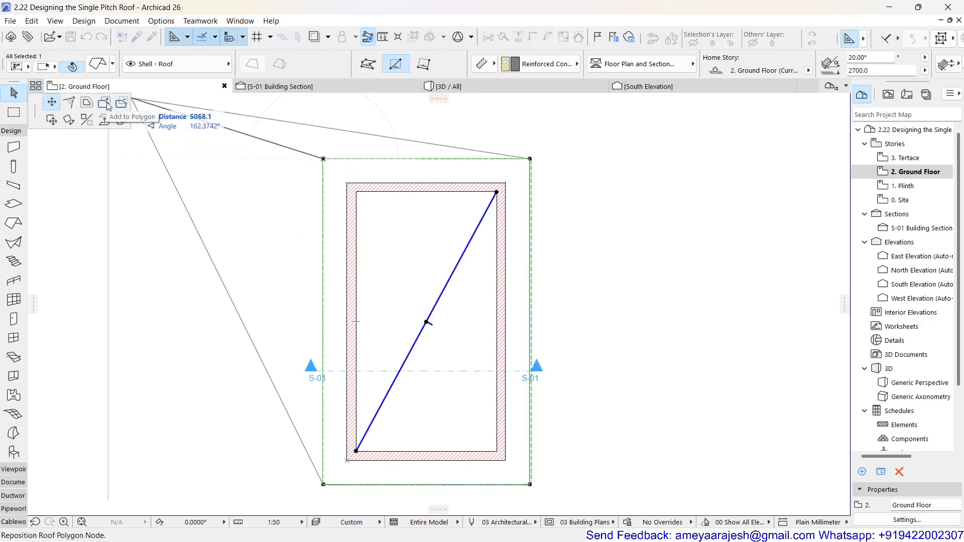
click(122, 104)
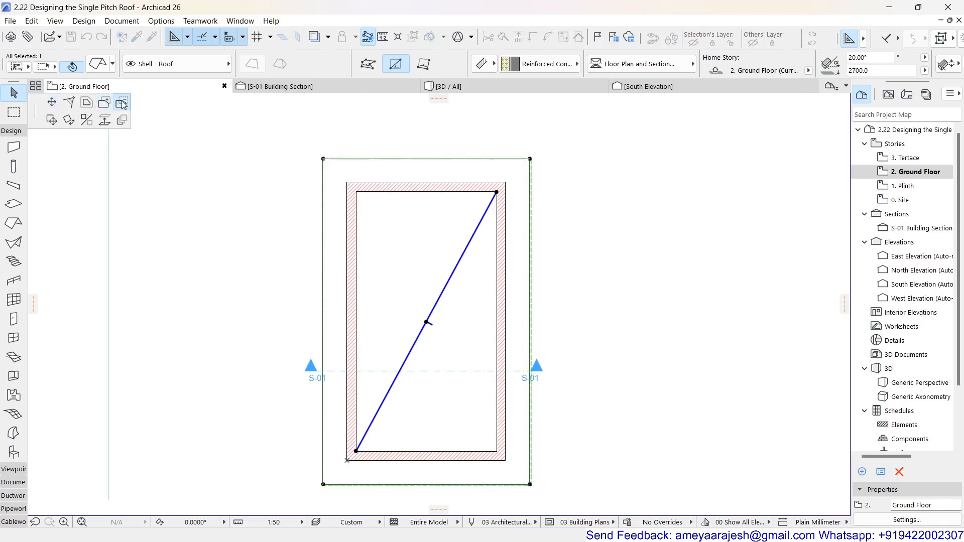
click(359, 192)
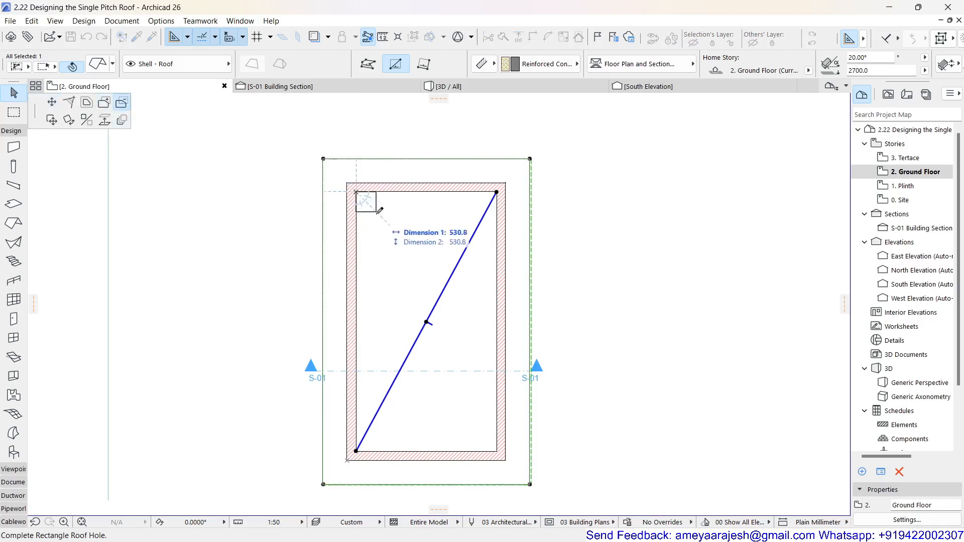
click(409, 237)
key(F3)
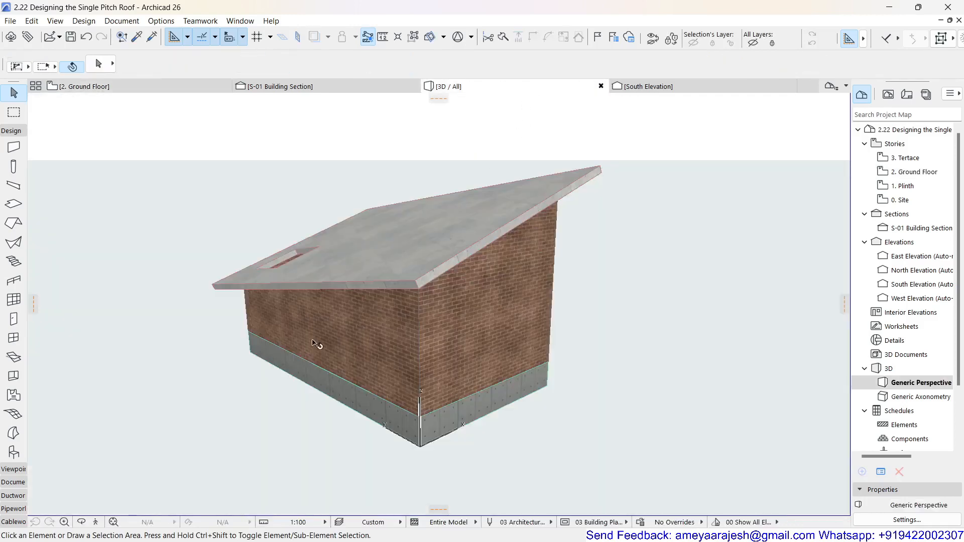
shift+middle_drag(295, 356, 540, 486)
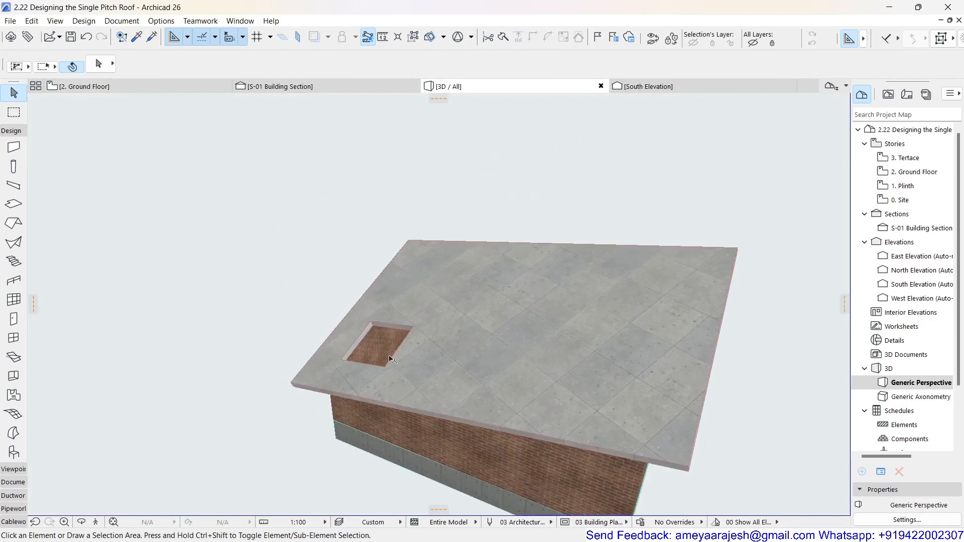
Select the roof hole in 3D and move it by its front corner toward the middle of the near roof edge
click(414, 361)
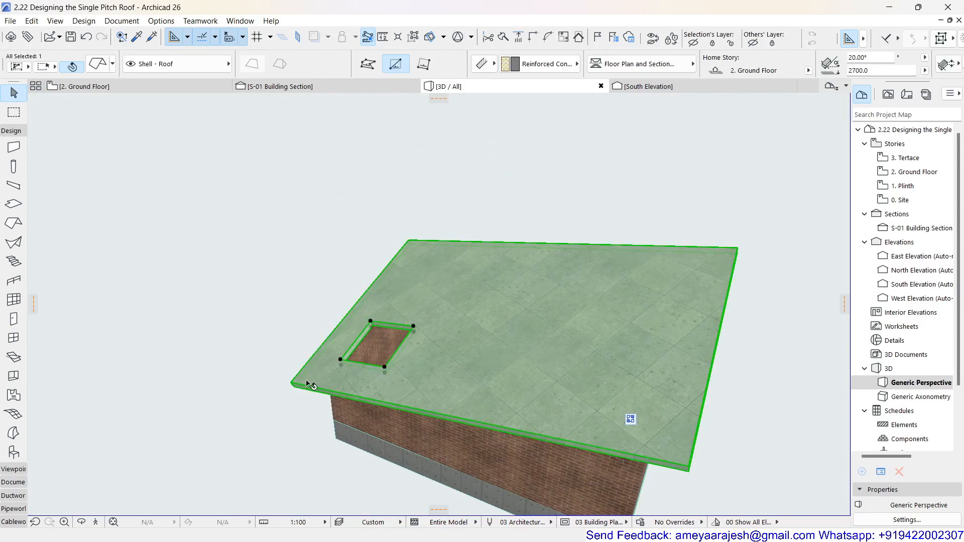
key(ctrl+d)
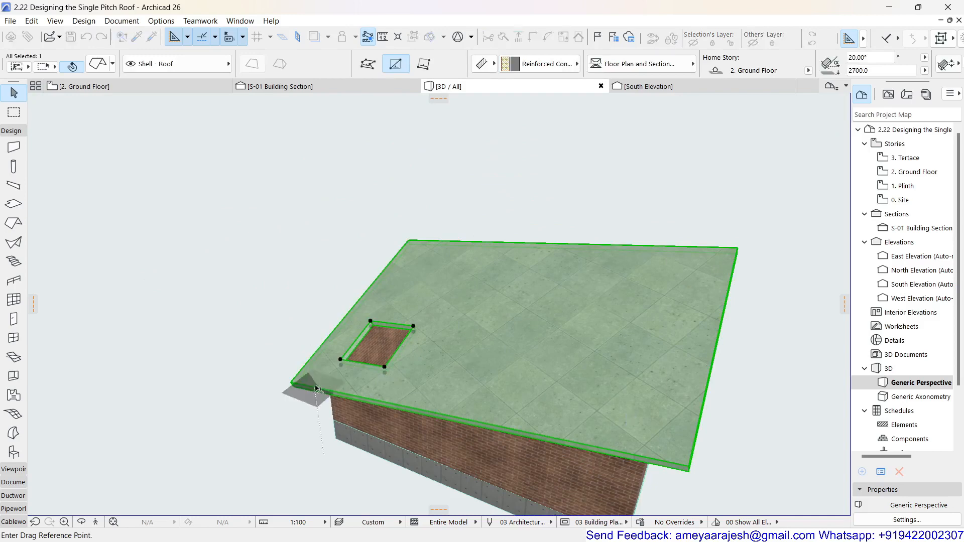
click(385, 367)
click(533, 393)
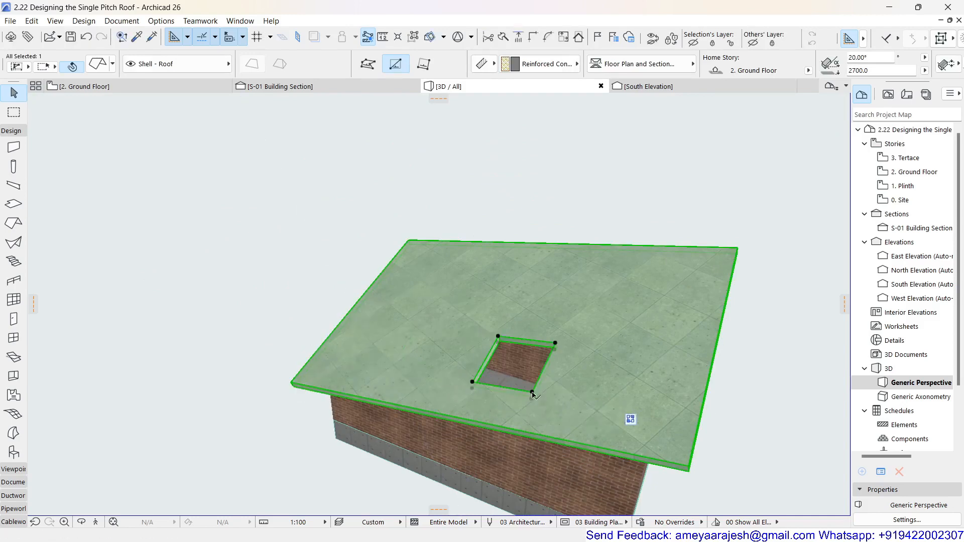
Move the hole from its front corner to the far part of the roof slope and delete it
key(ctrl+d)
click(531, 395)
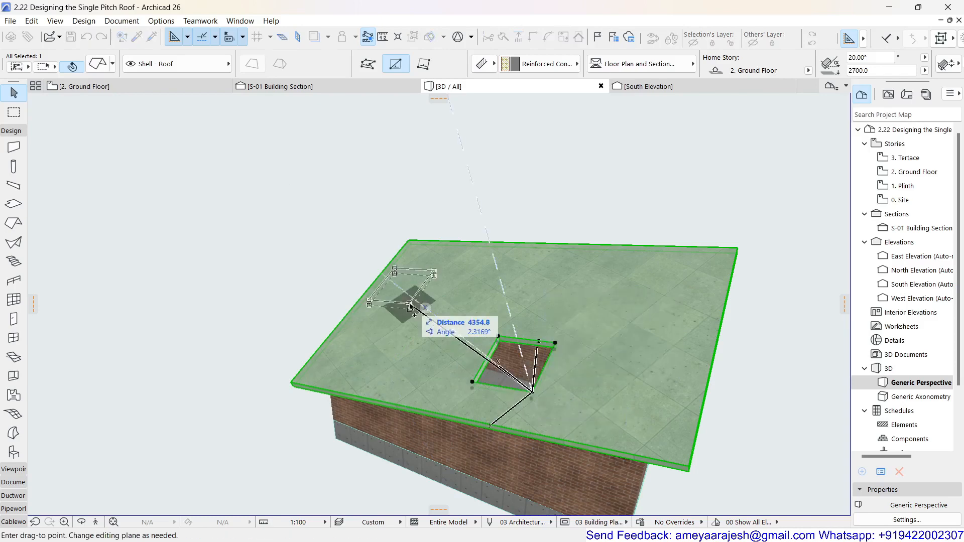
click(447, 317)
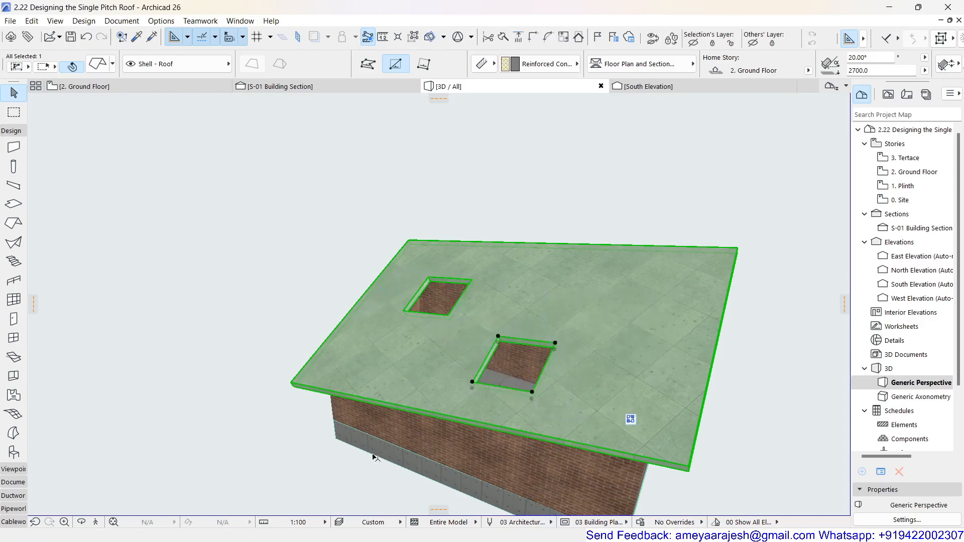
key(Escape)
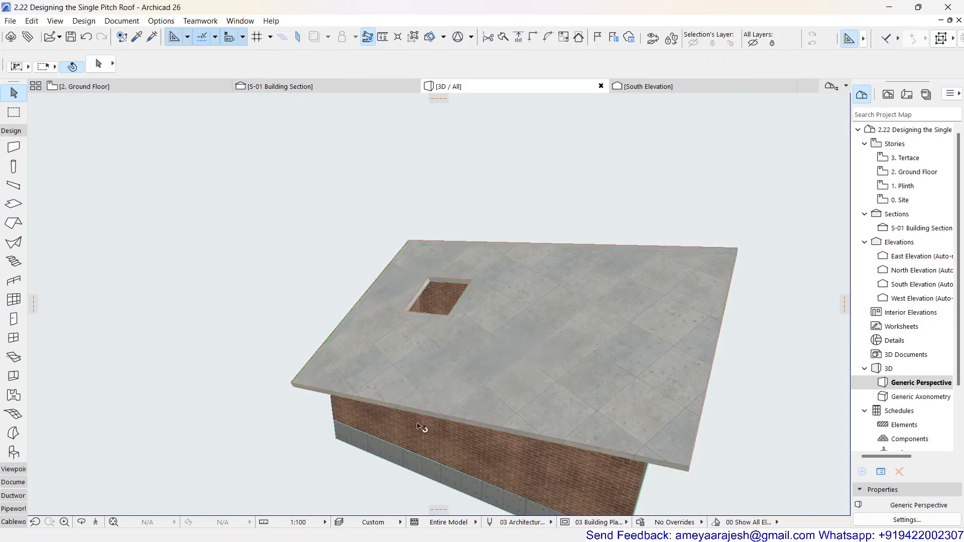
click(447, 316)
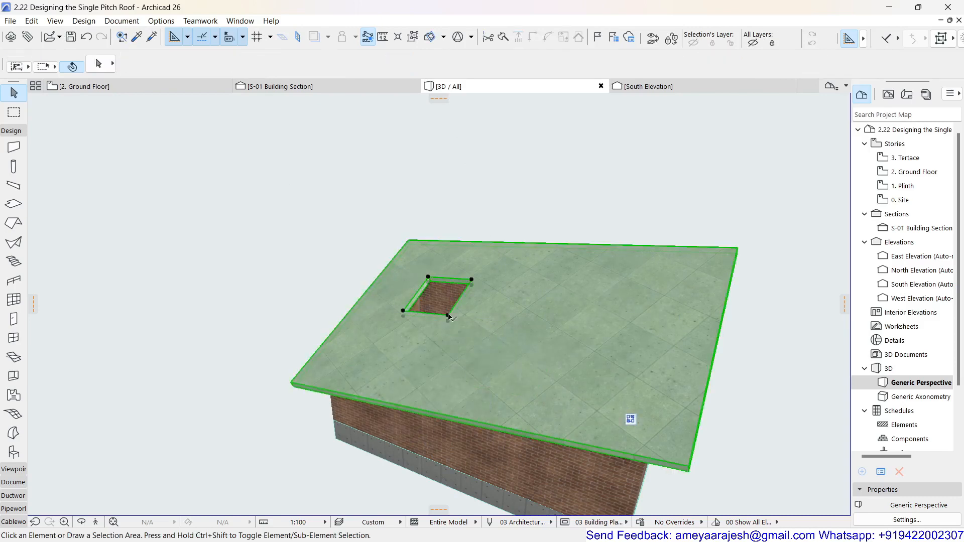
key(Delete)
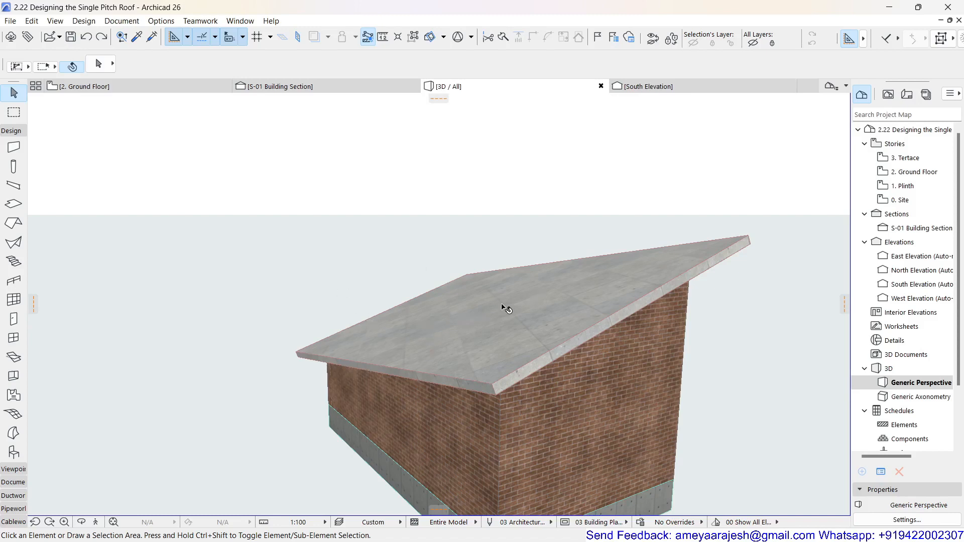
Select the roof in 3D and set its pitch to 0°
click(452, 292)
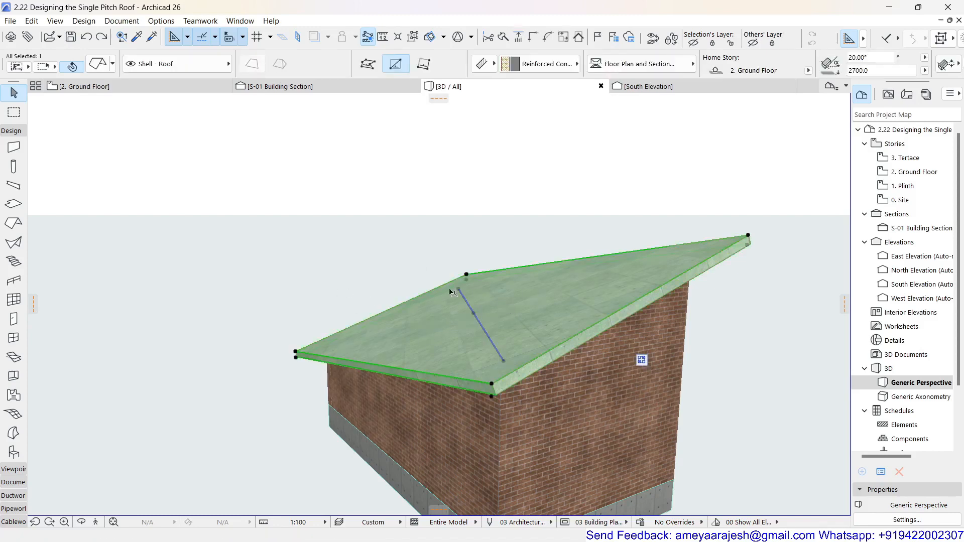
click(875, 56)
text(0)
key(Return)
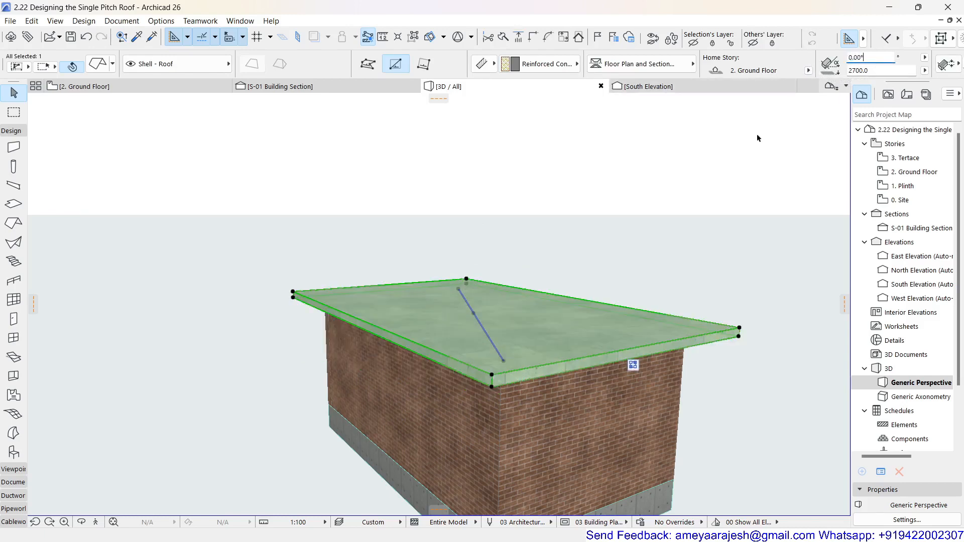
Examine the flat roof in section S-01, on the ground floor plan and in 3D, and deselect it
click(348, 89)
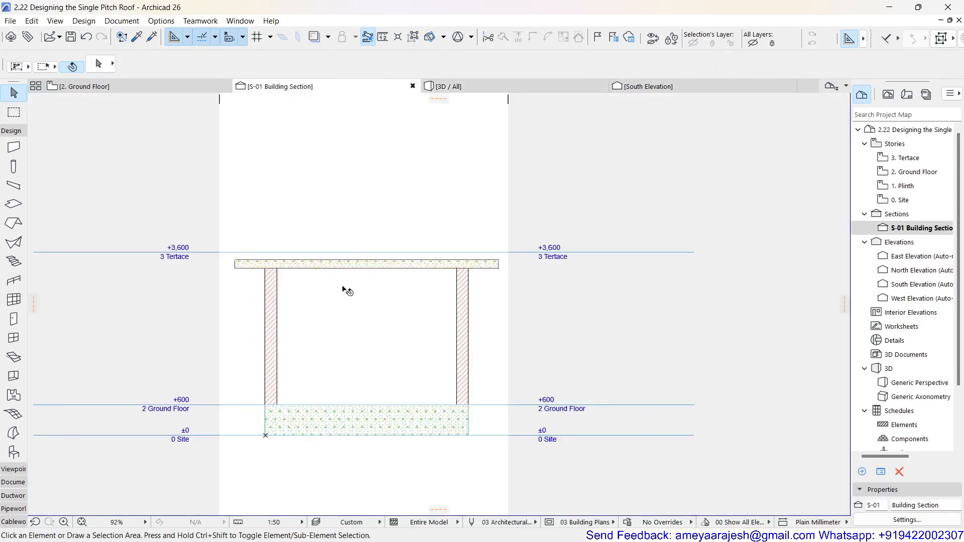
scroll(344, 289, up, 4)
scroll(344, 287, down, 4)
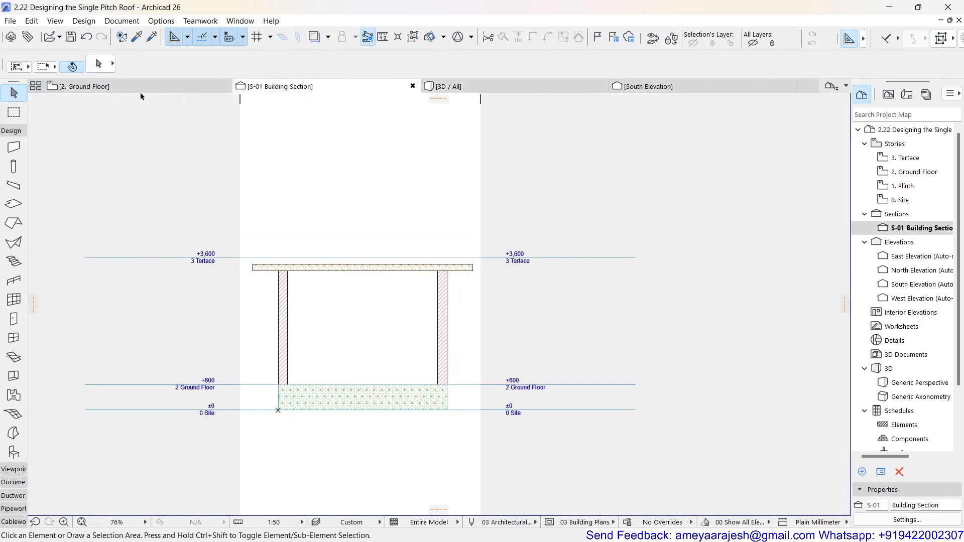
click(144, 86)
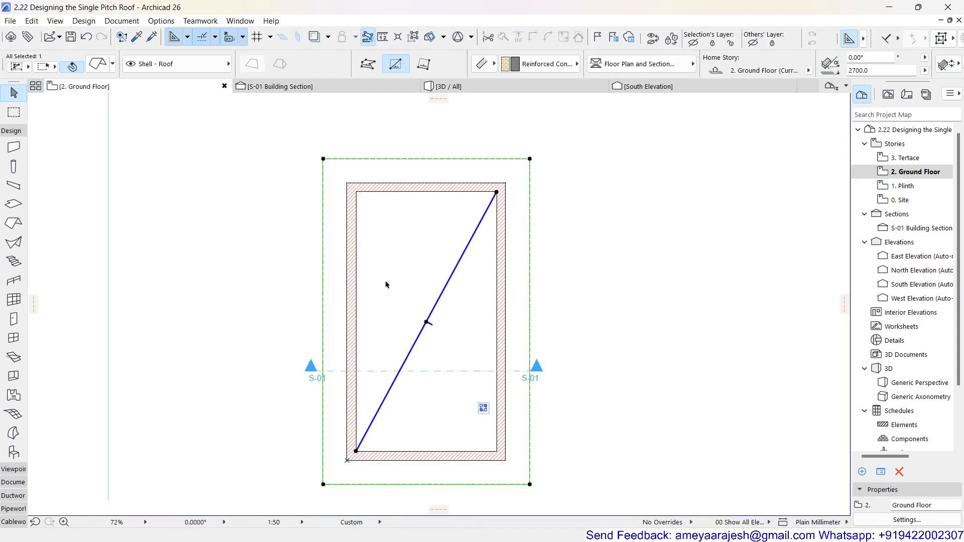
click(496, 89)
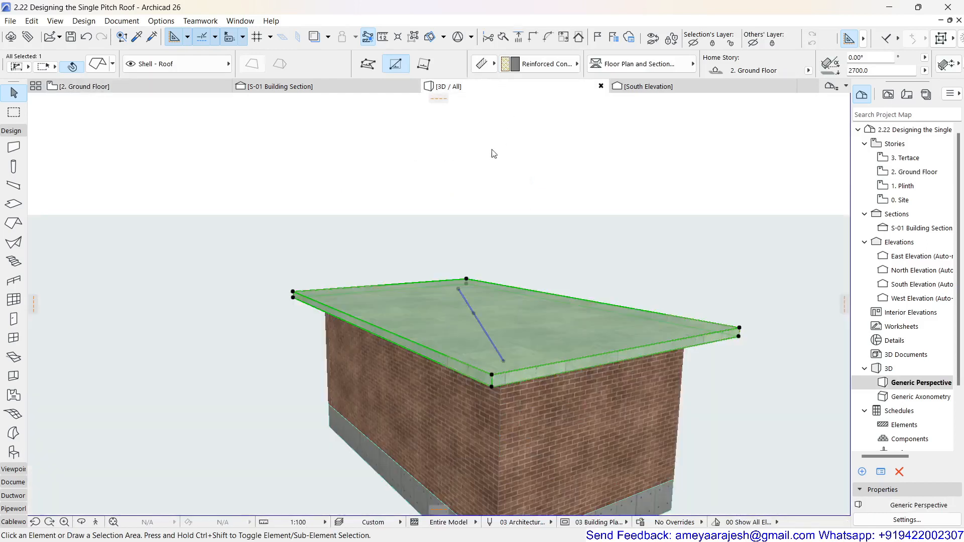
click(368, 256)
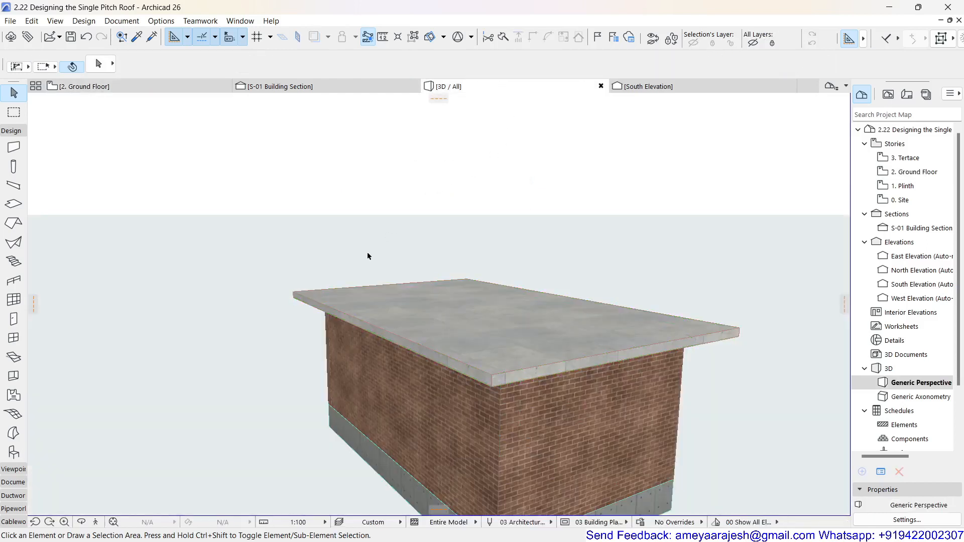
Place a Skylight Round 26 on the far part of the flat roof in 3D at rotation angle 0° and view it from another side
scroll(10, 395, down, 3)
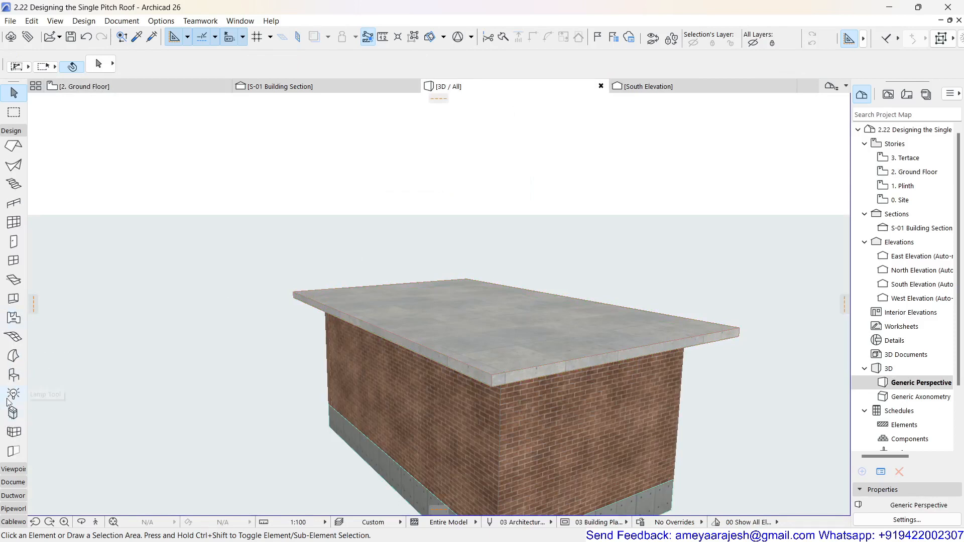
click(7, 282)
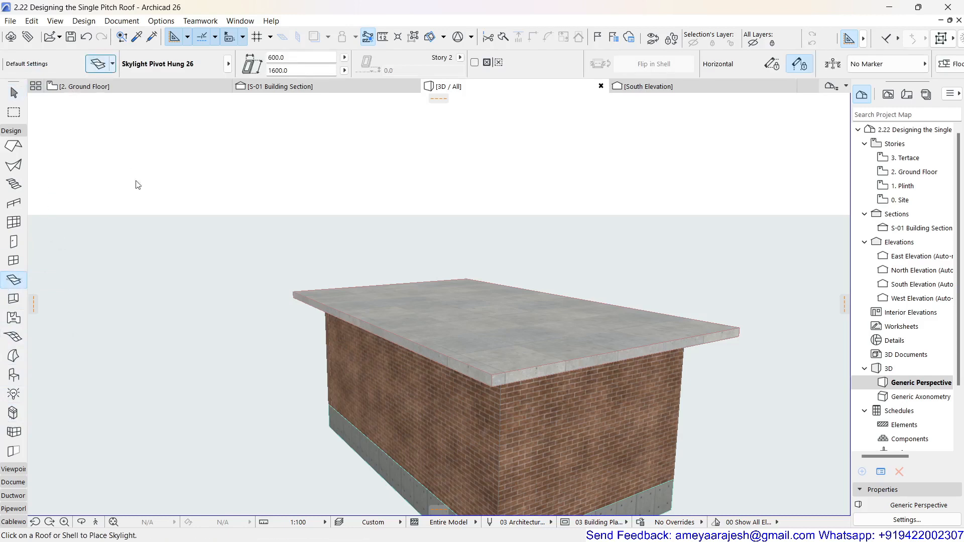
key(ctrl+t)
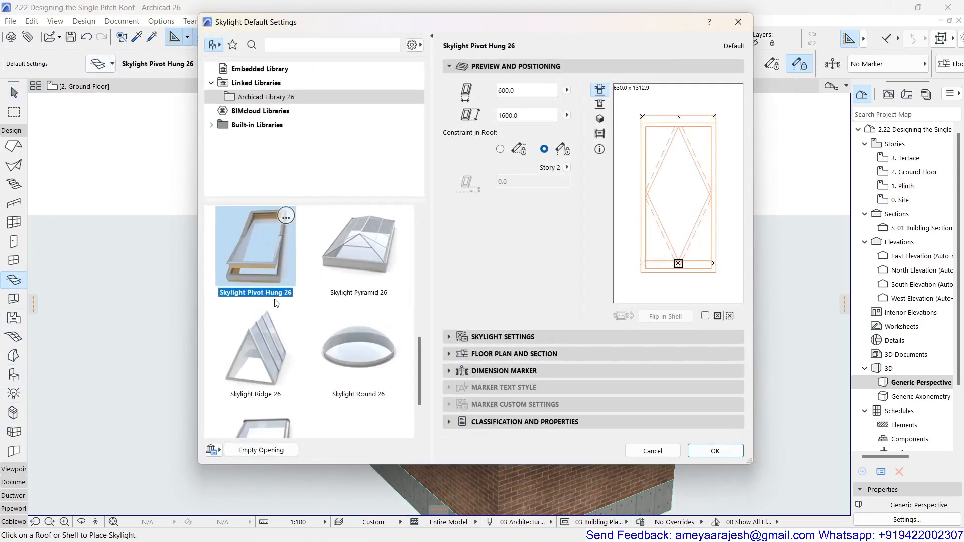
click(340, 341)
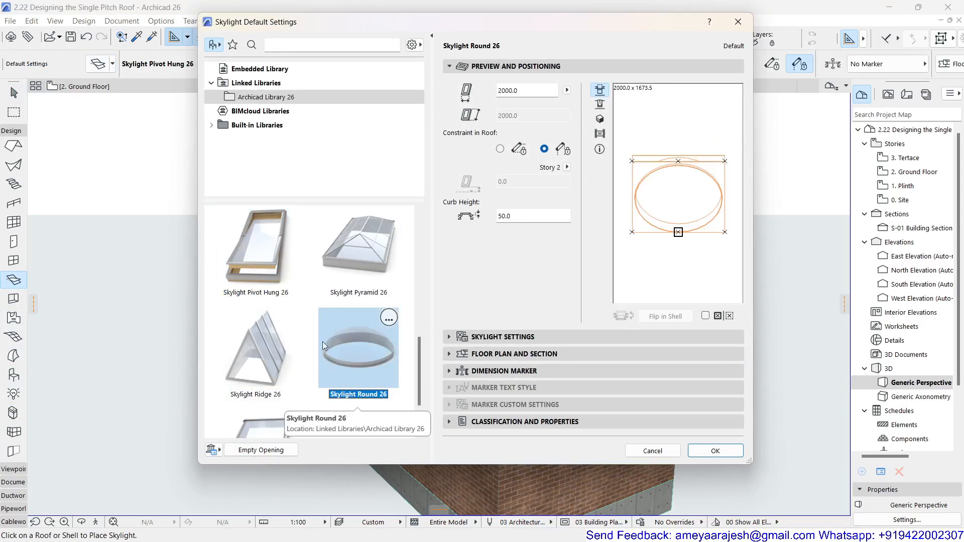
click(716, 451)
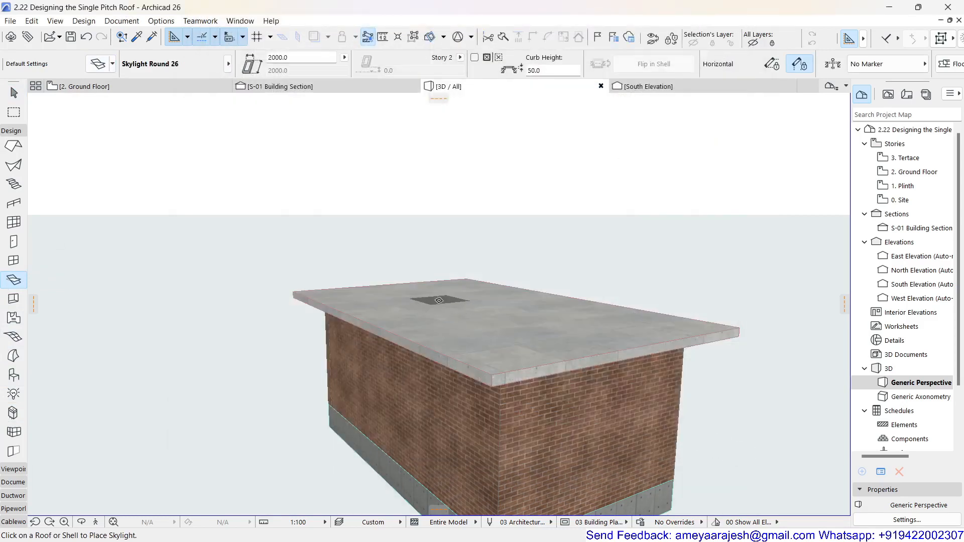
click(446, 307)
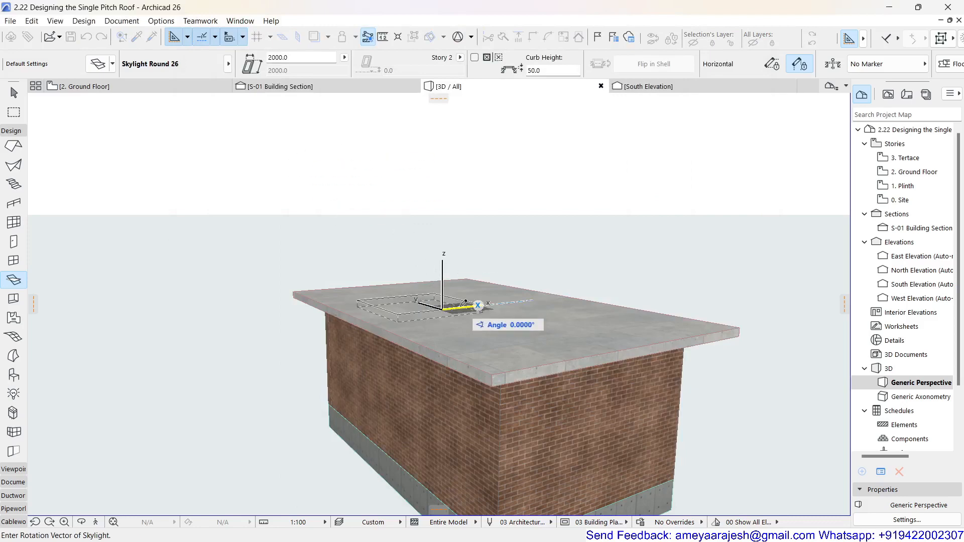
click(452, 307)
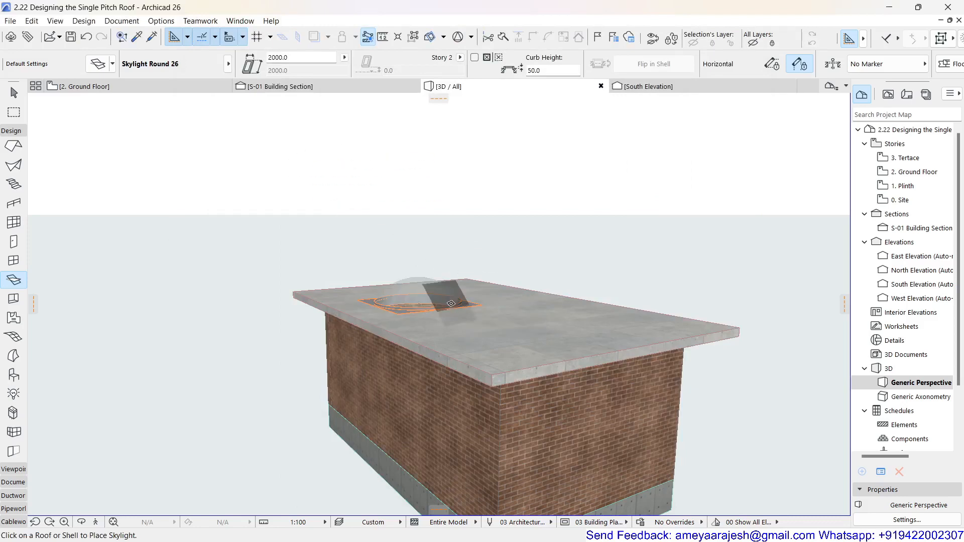
shift+middle_drag(446, 306, 521, 299)
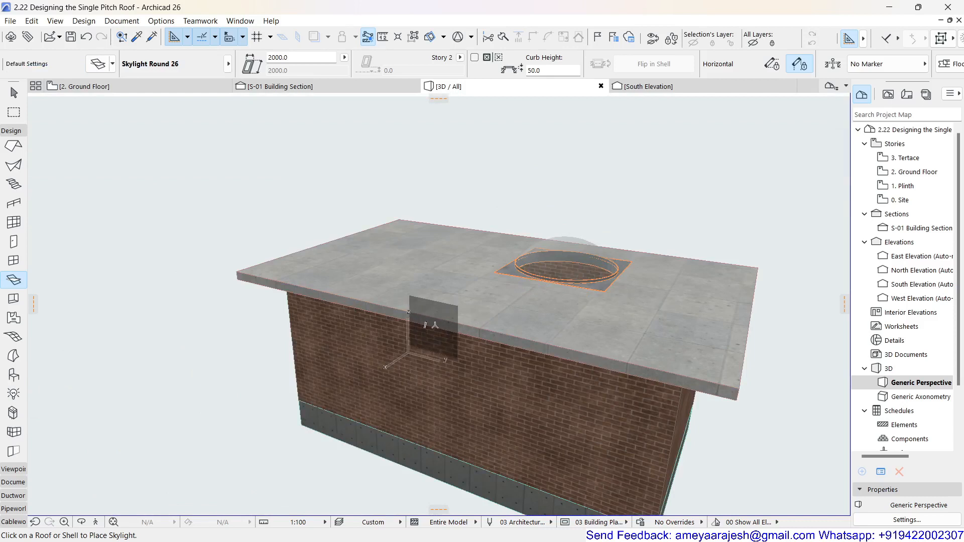
Undo the round skylight and the 0° pitch change, and view the sloped roof in 3D from the other side
key(ctrl+z)
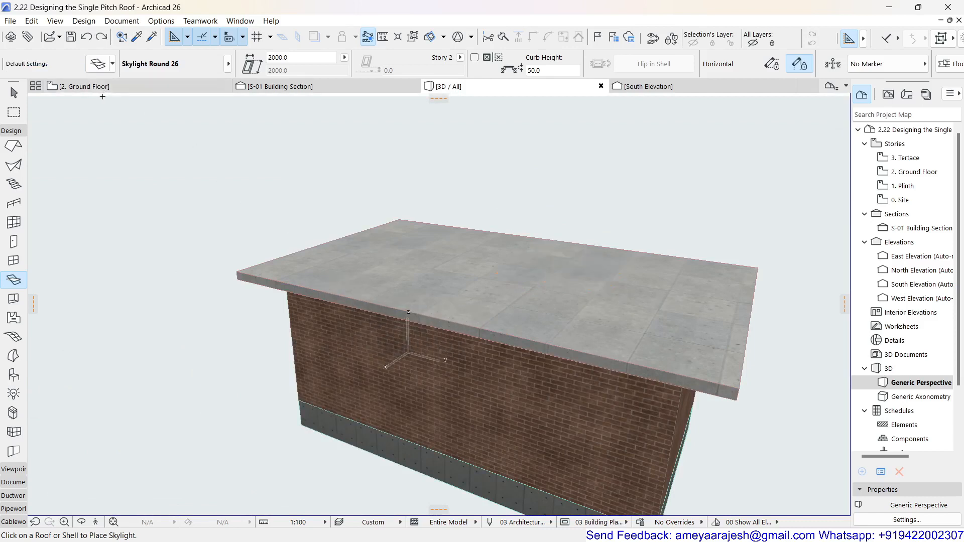
key(ctrl+z)
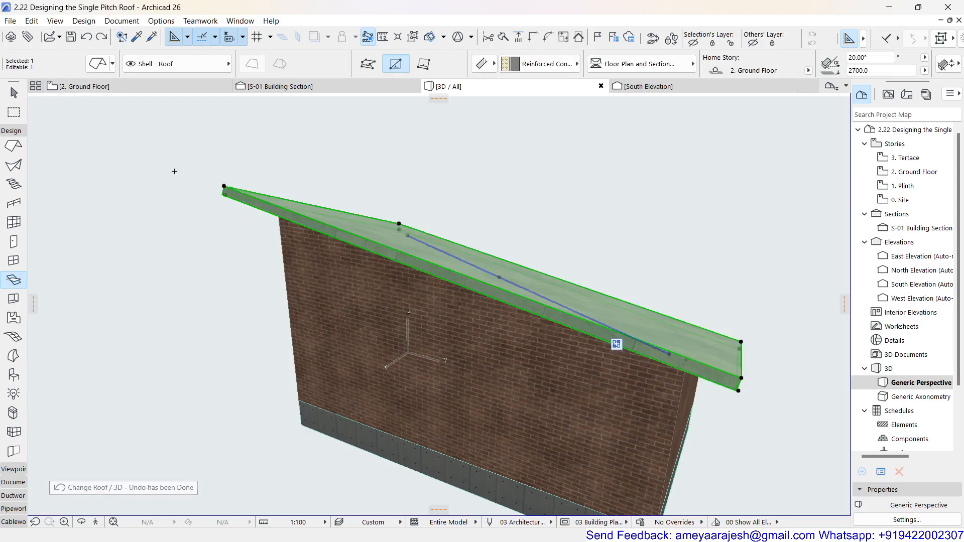
shift+middle_drag(173, 238, 503, 323)
scroll(559, 293, down, 2)
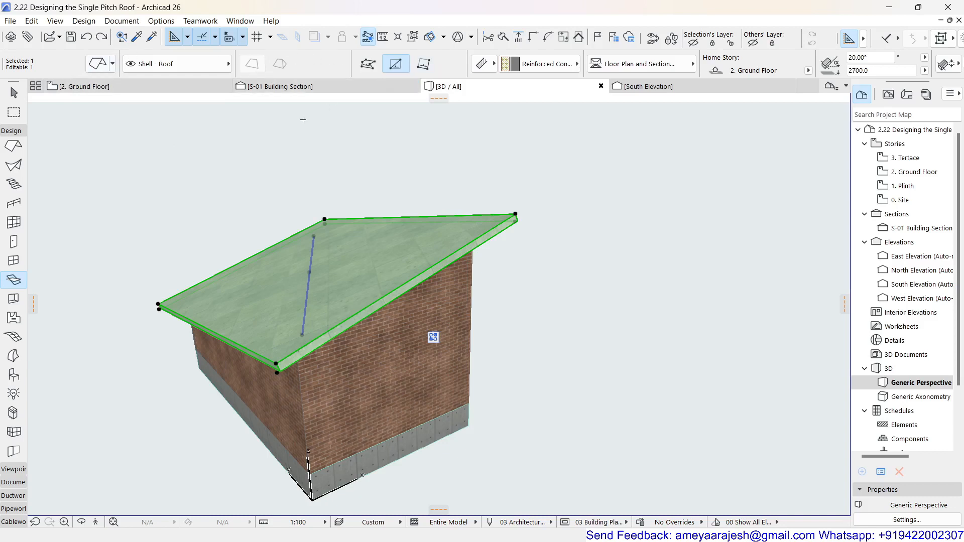
Undo the roof hole's deletion, repositioning and creation, as well as the diagonal placement of the reference axis
key(ctrl+z)
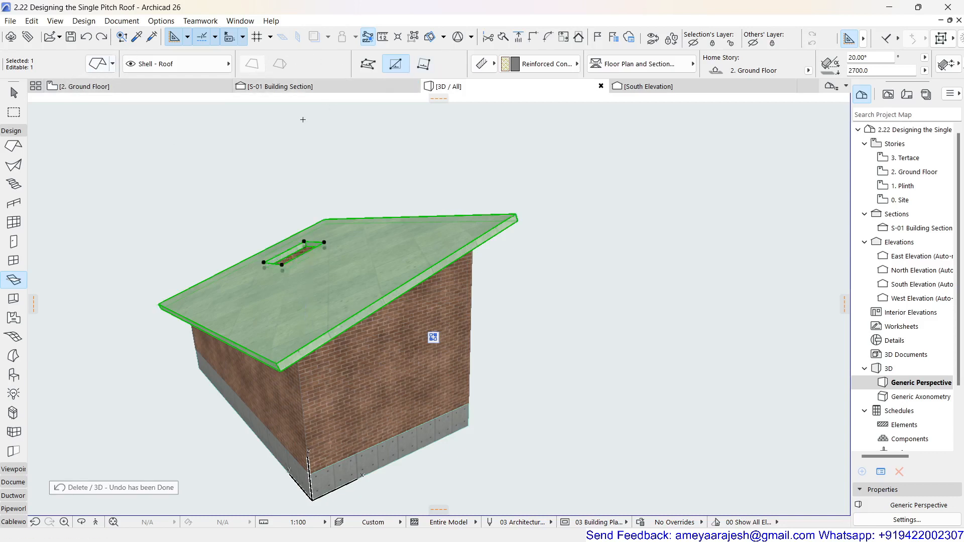
key(ctrl+z)
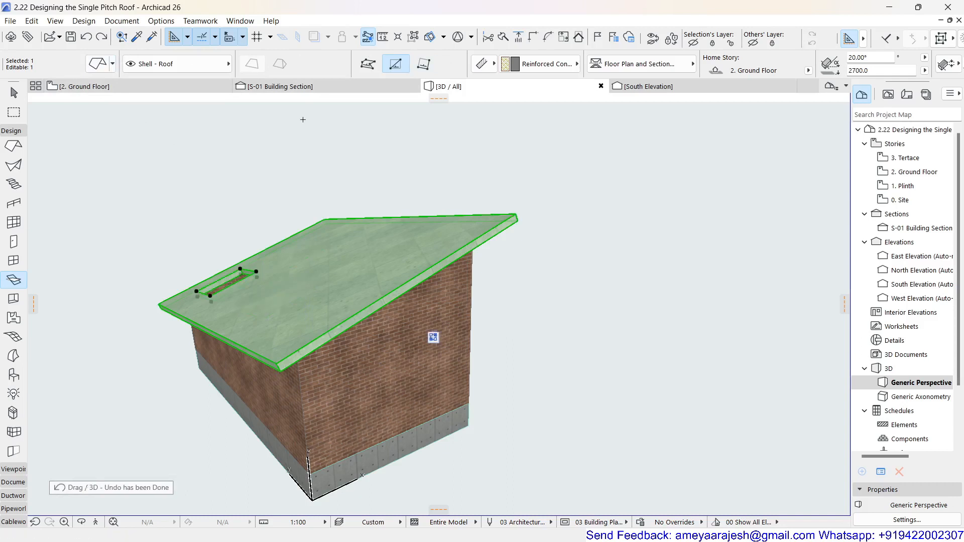
key(ctrl+z)
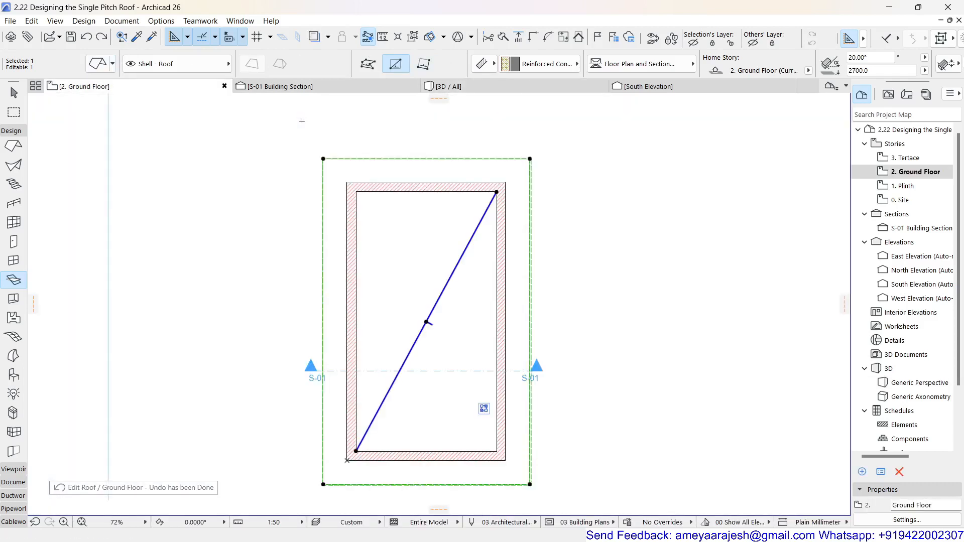
key(ctrl+z)
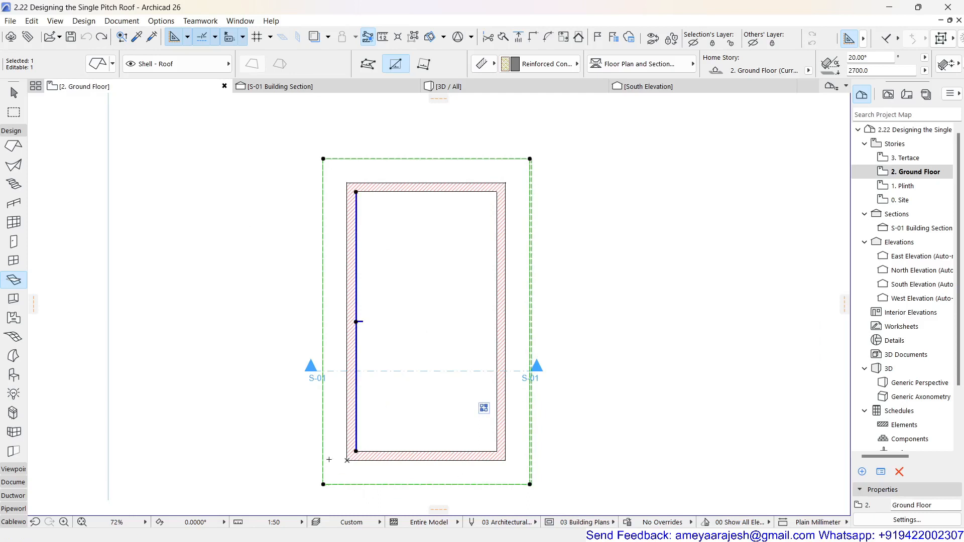
Mirror a copy of the four walls and their roof about a vertical axis 4000 mm from the walls' lower right outside corner
scroll(284, 392, down, 1)
middle_drag(276, 359, 141, 319)
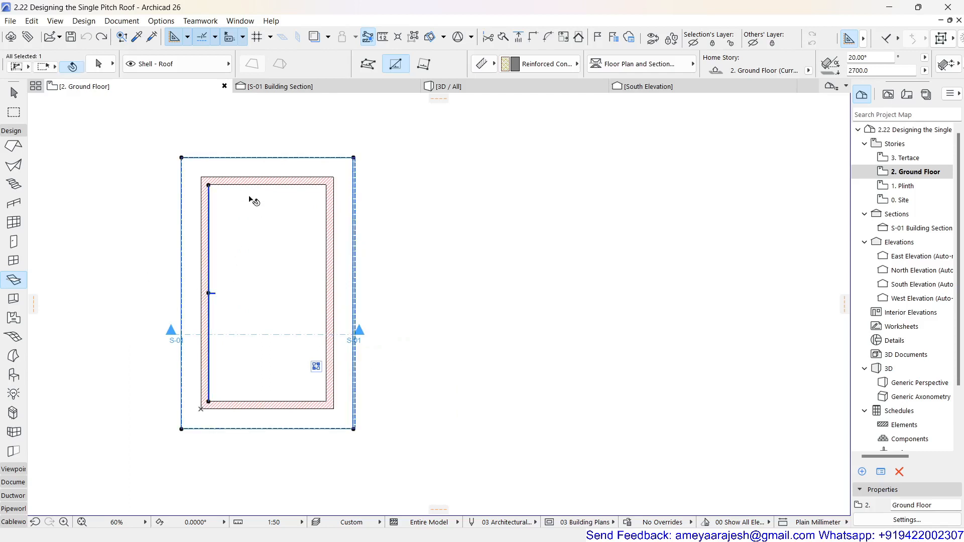
click(246, 180)
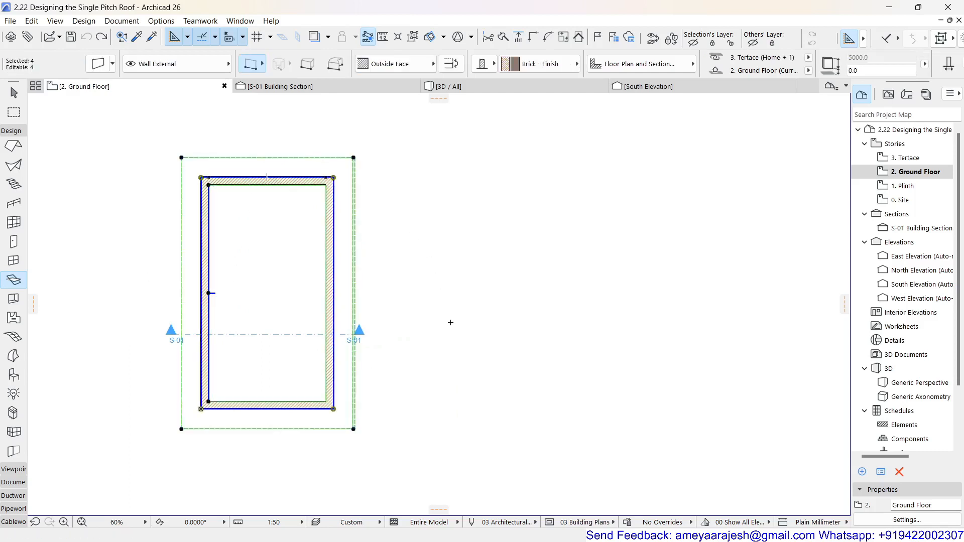
key(shift)
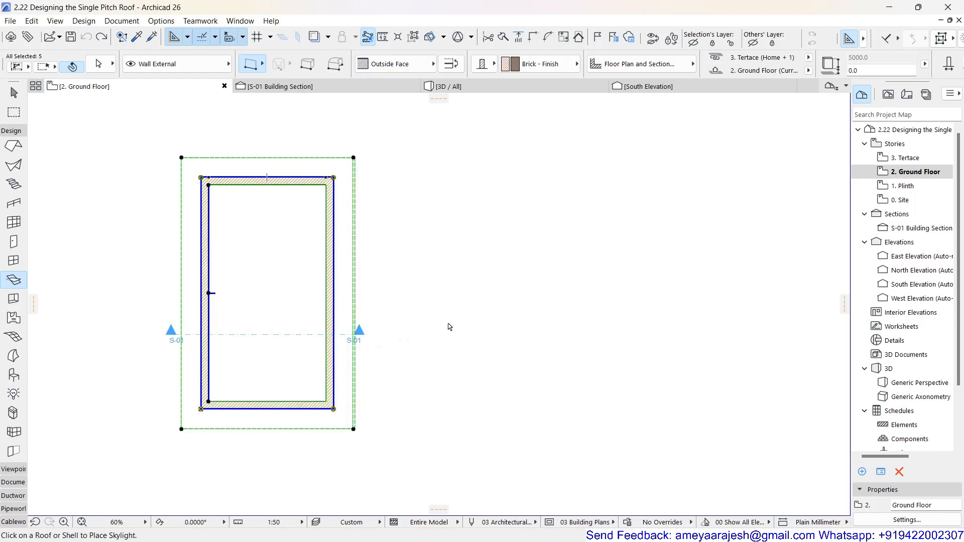
key(ctrl+alt+m)
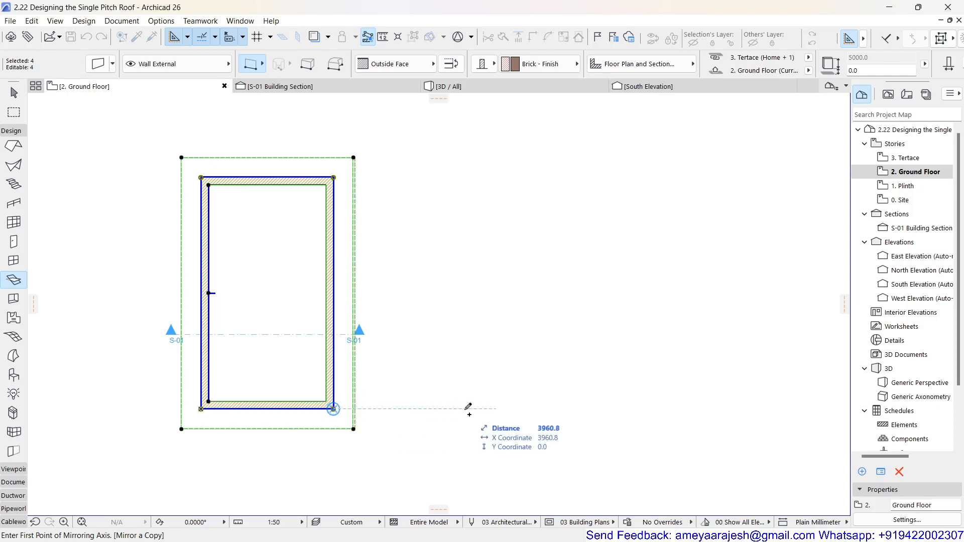
text(4000)
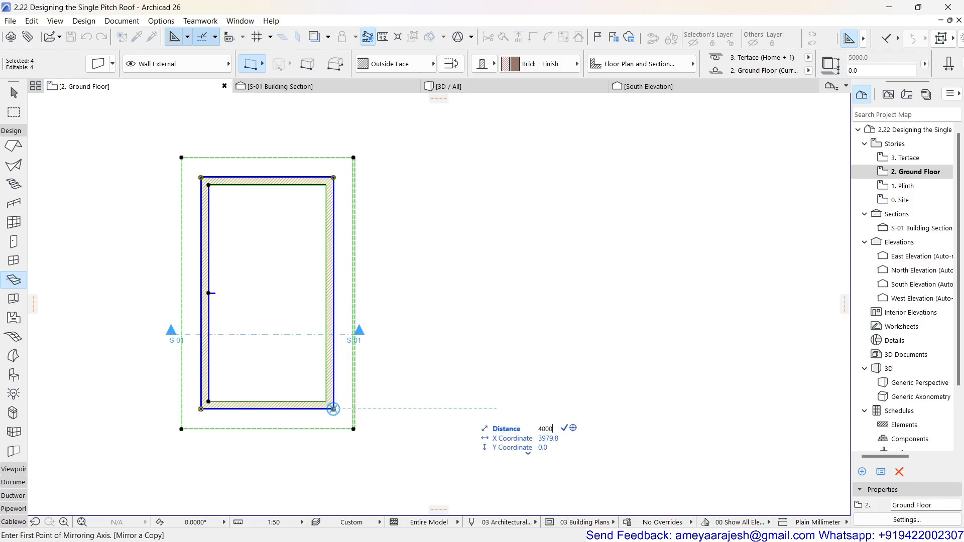
key(Return)
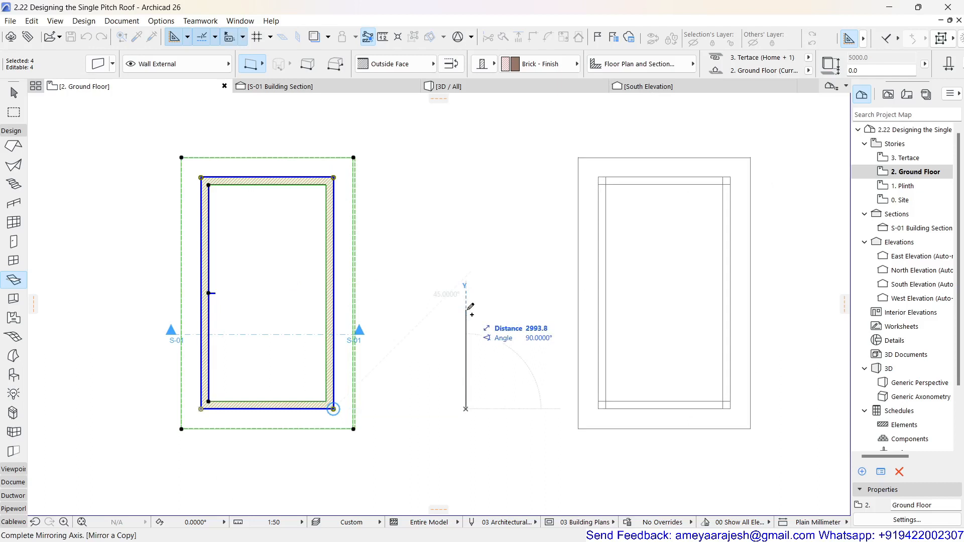
click(469, 309)
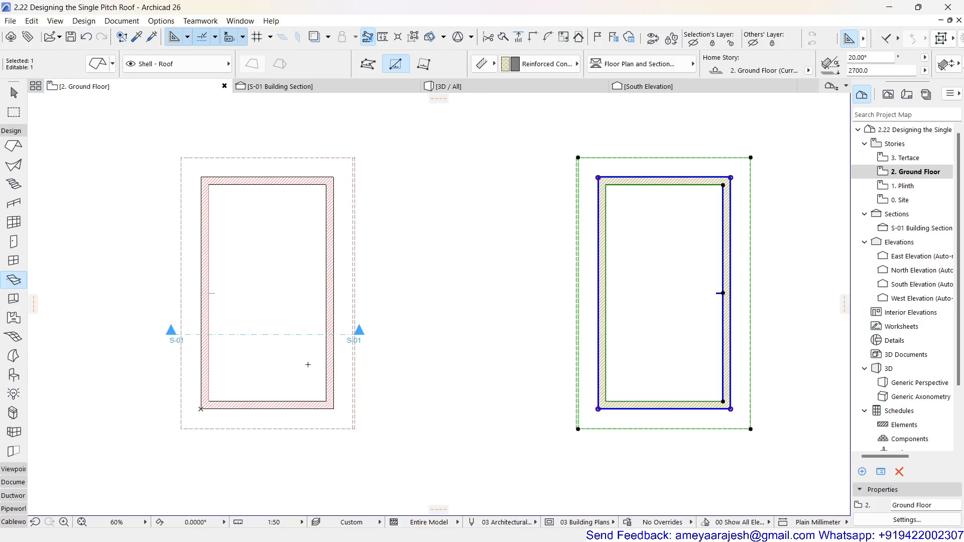
Stretch section line S-01 horizontally past the mirrored building and view both buildings in the section
click(14, 92)
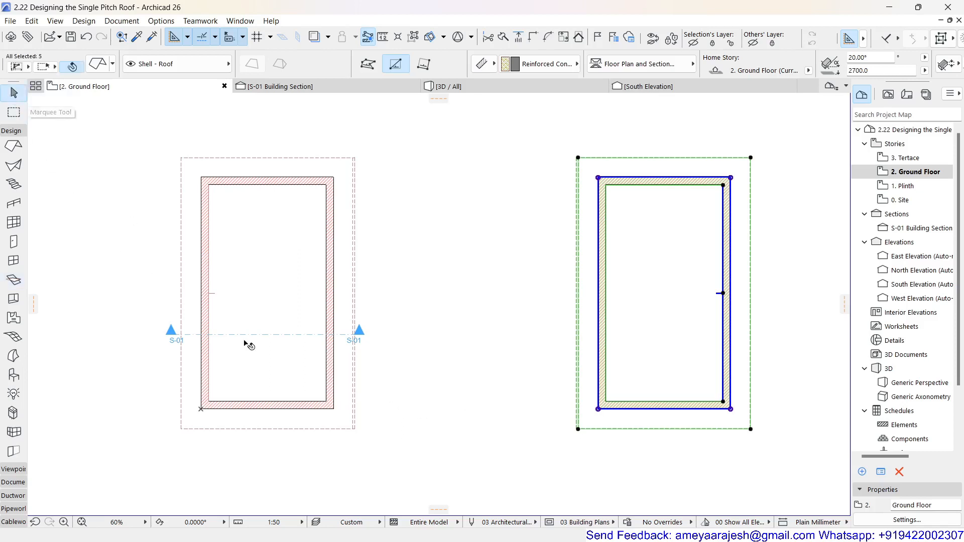
click(250, 340)
click(250, 341)
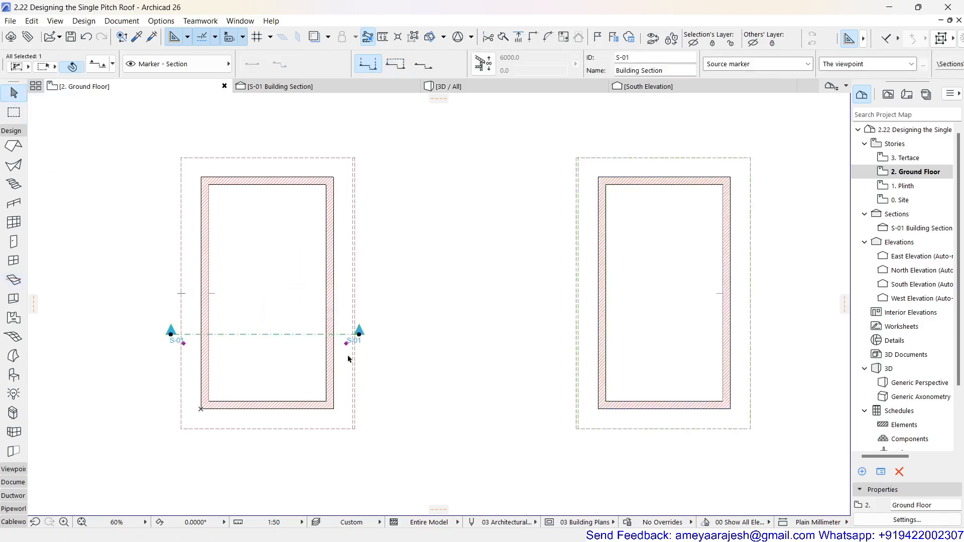
click(359, 334)
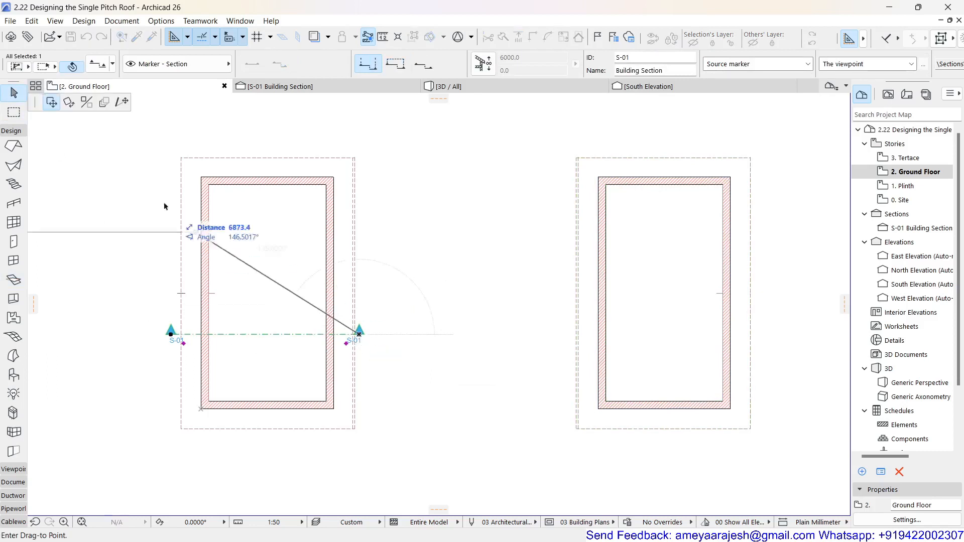
click(122, 101)
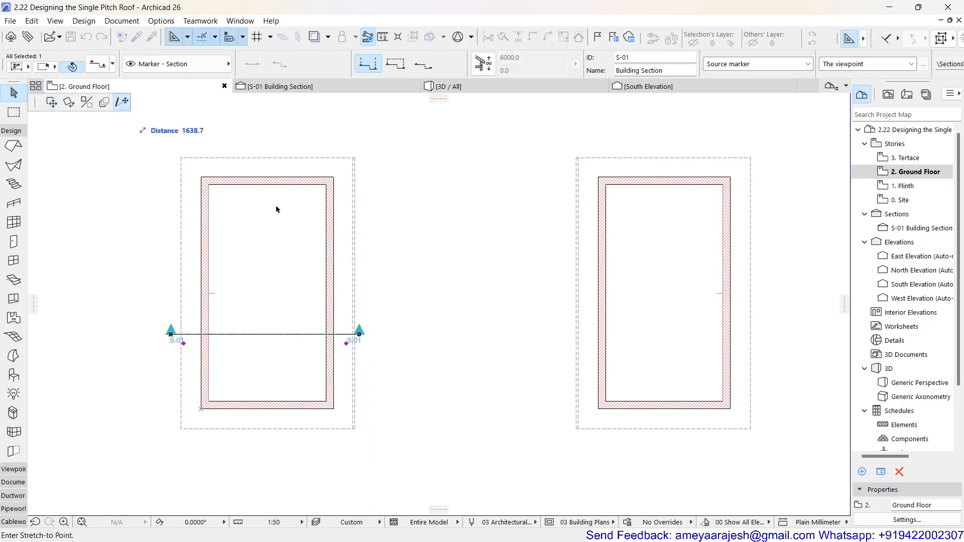
click(775, 335)
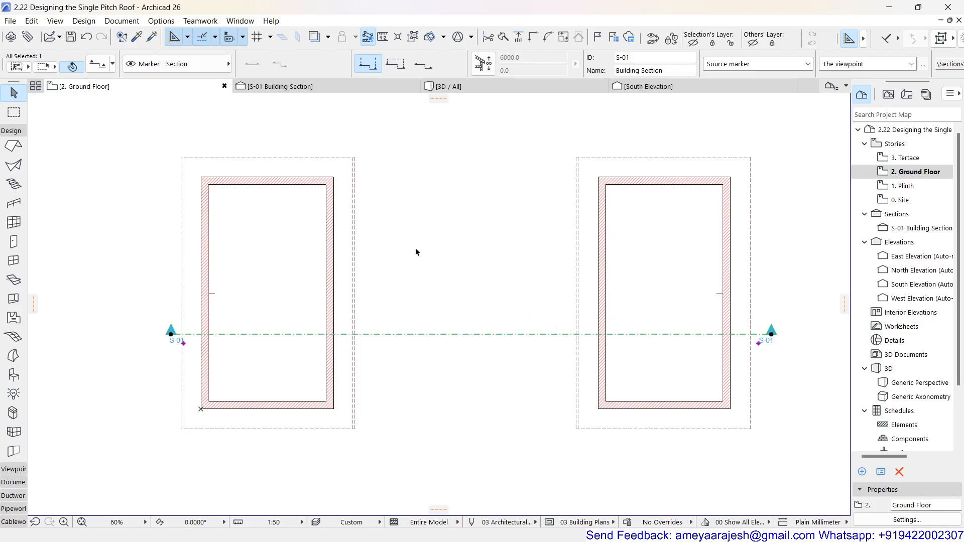
click(316, 92)
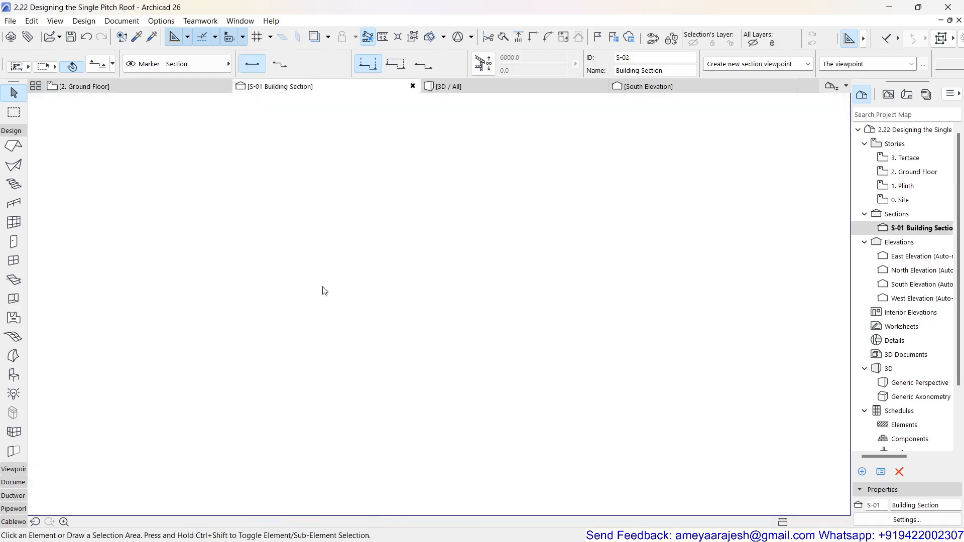
scroll(387, 301, down, 5)
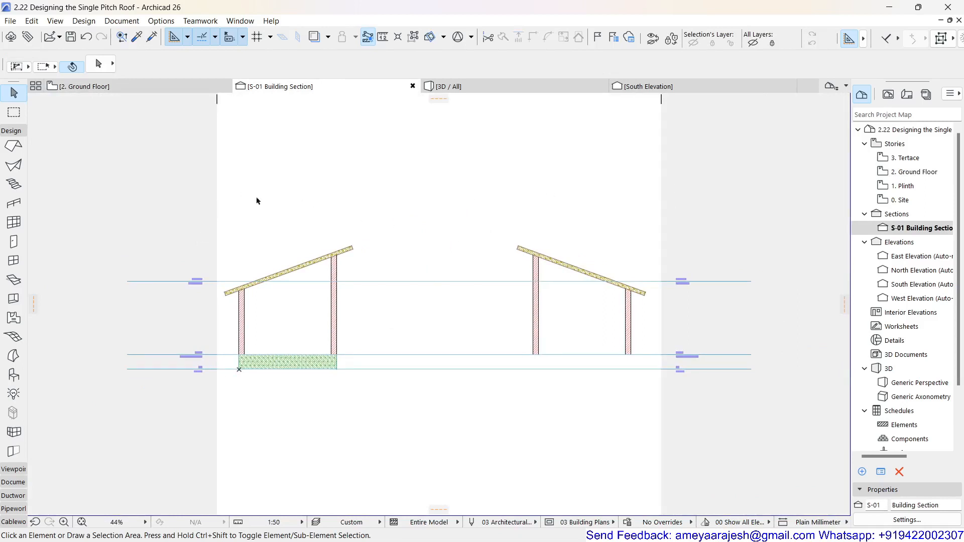
Pull the section's boundary inward so it cuts through the original building, and check the shortened line on the ground floor plan and in section
drag(217, 187, 300, 188)
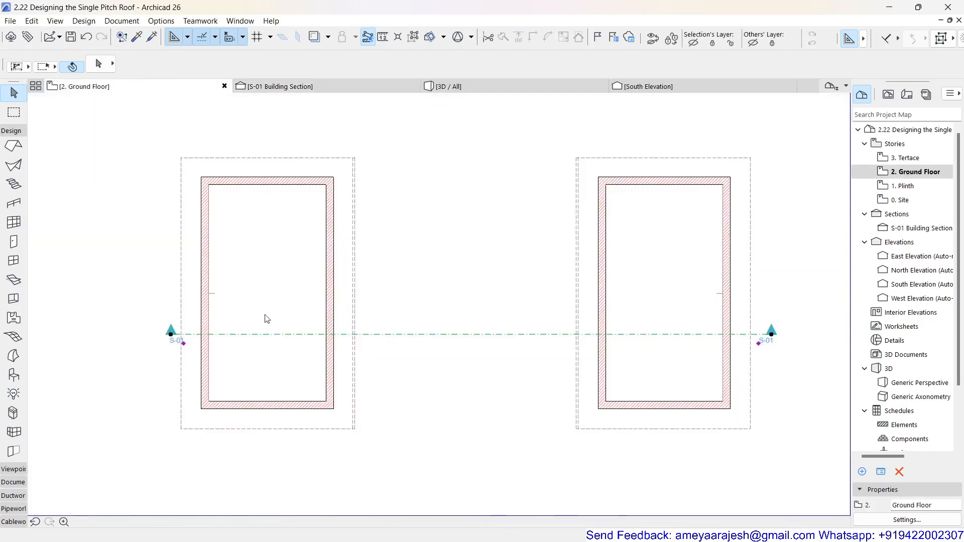
click(279, 334)
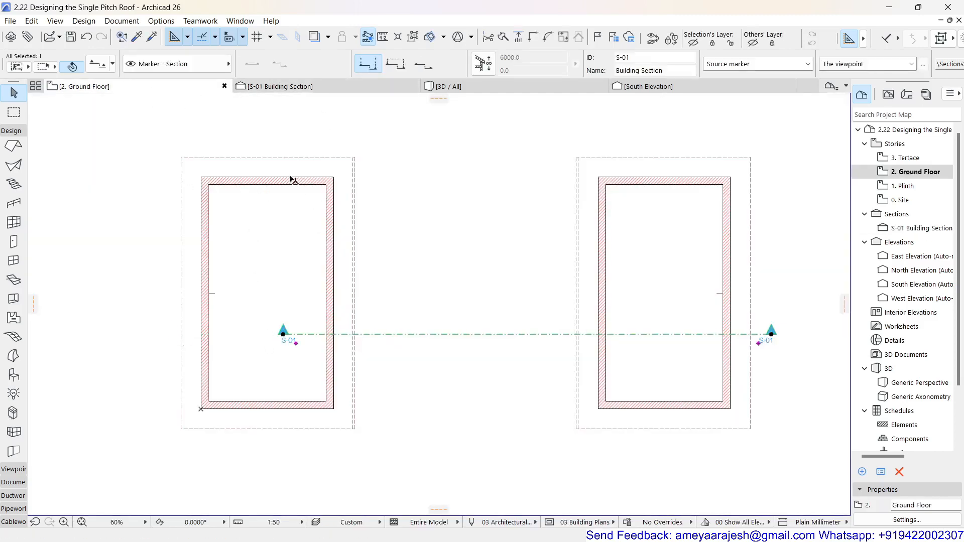
click(289, 92)
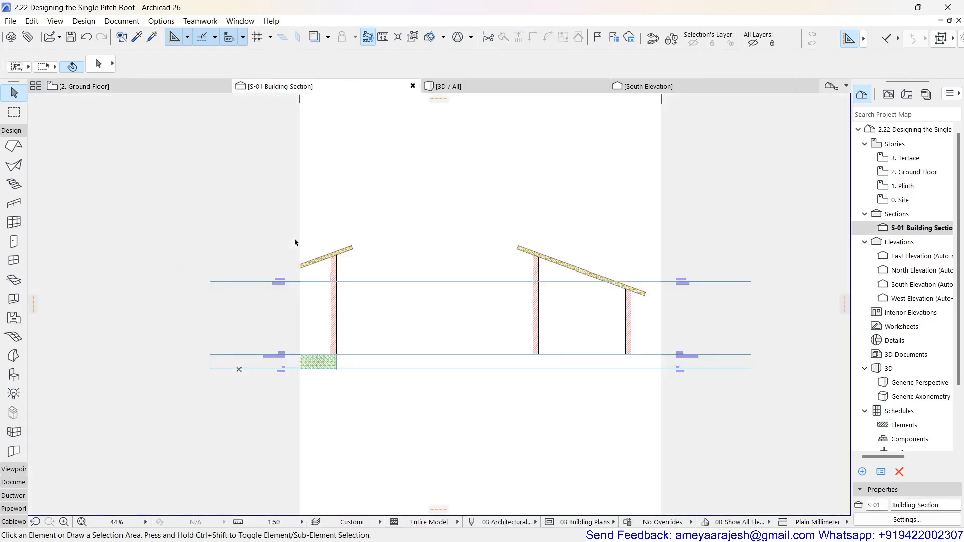
Extend the section's boundary outward beyond the original roof's low eave and inspect both roofs in section
drag(299, 217, 206, 212)
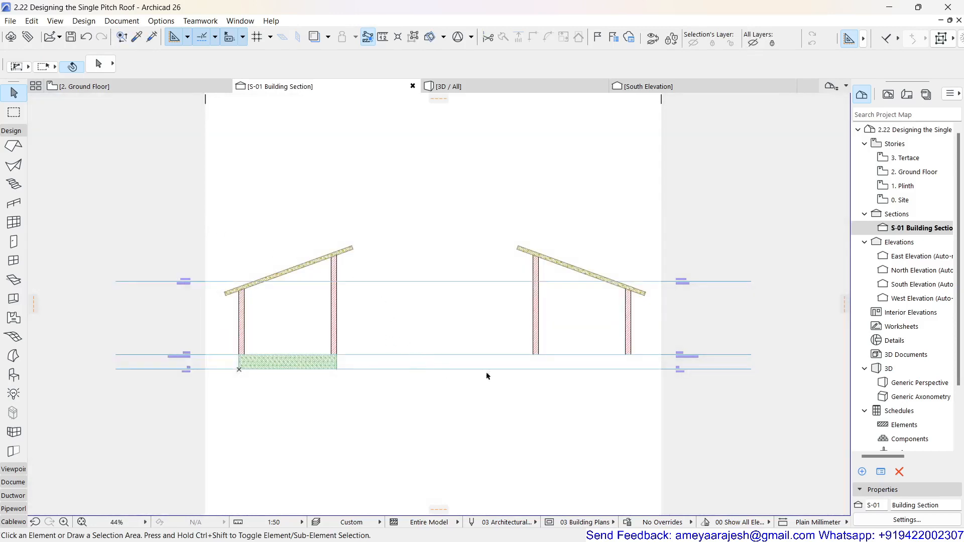
scroll(361, 257, up, 5)
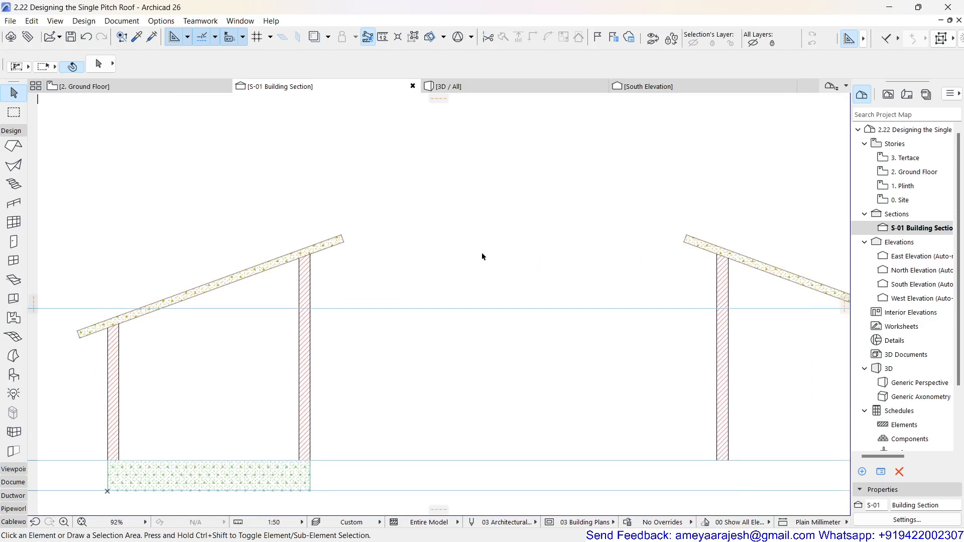
scroll(481, 252, down, 3)
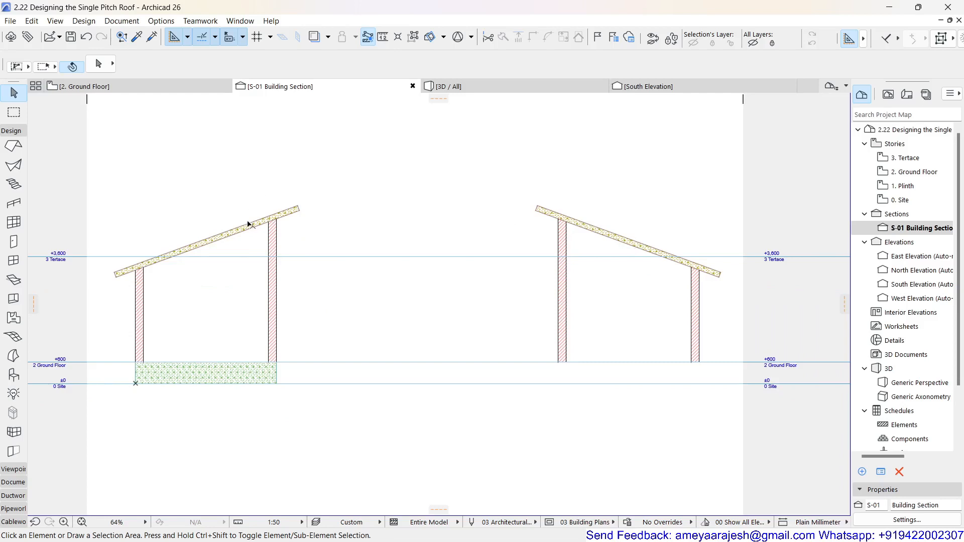
Set the mirrored roof's pitch to 30° in the section and deselect it
click(538, 221)
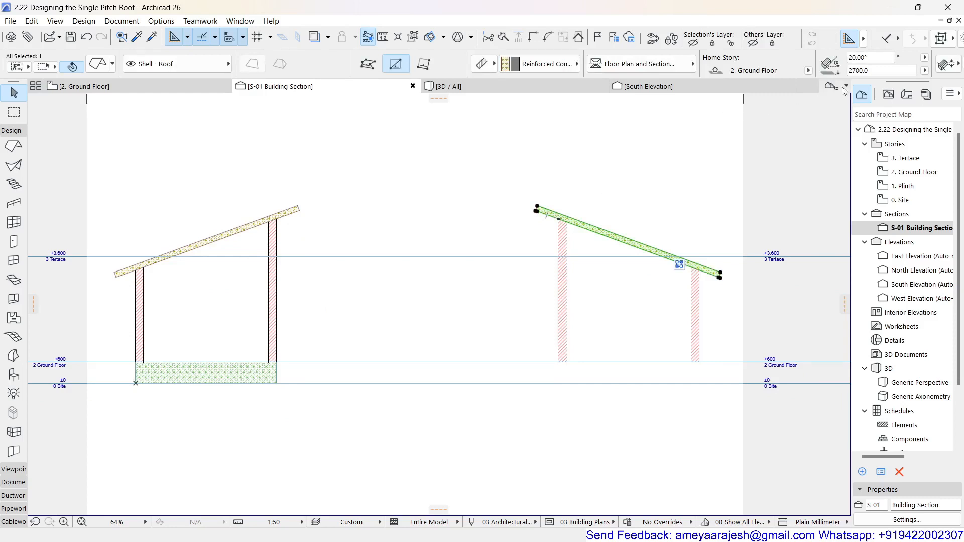
drag(853, 58, 845, 60)
text(3)
key(Return)
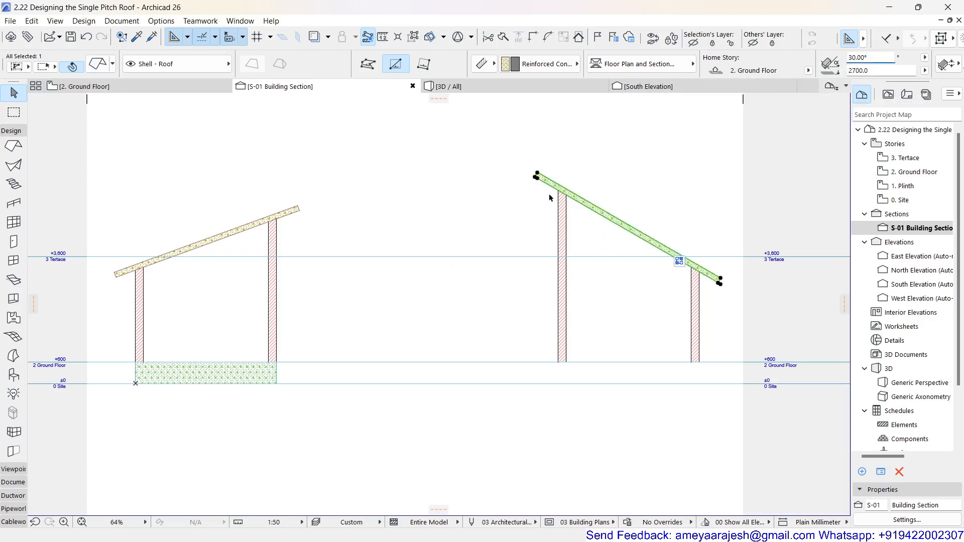
click(367, 220)
middle_drag(366, 221, 390, 280)
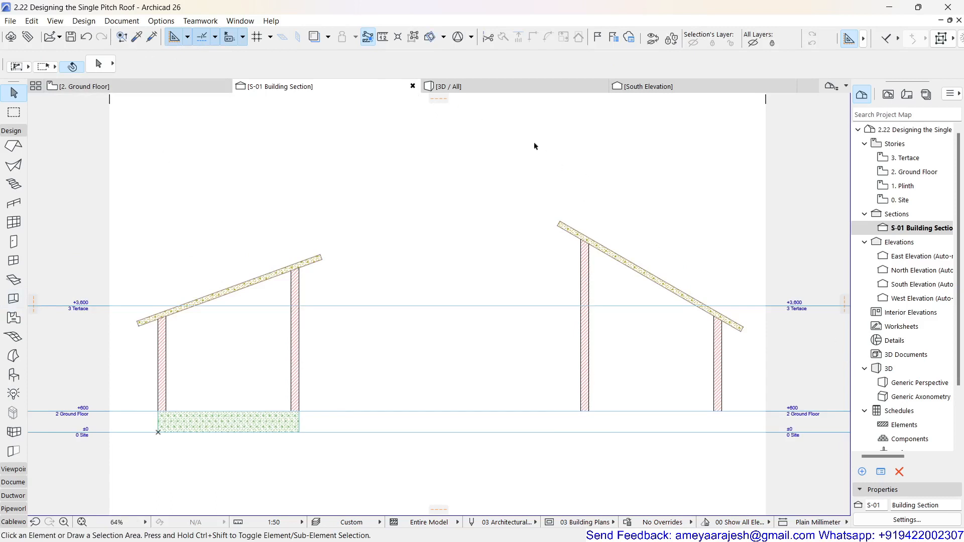
Place guide lines along the top slopes of both roofs in the section, extended until they cross
drag(438, 101, 312, 211)
drag(261, 258, 260, 276)
mouse_move(442, 98)
mouse_down()
mouse_move(592, 224)
mouse_move(607, 250)
mouse_up()
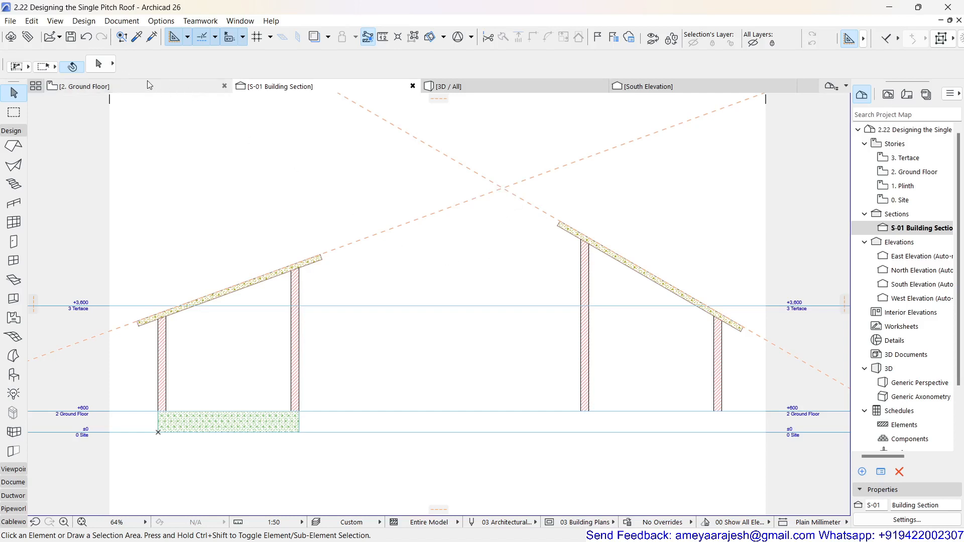
Extend the mirrored roof's inner edge to the original roof's plane on the ground floor plan, and check the new edge in section S-01
mouse_move(147, 92)
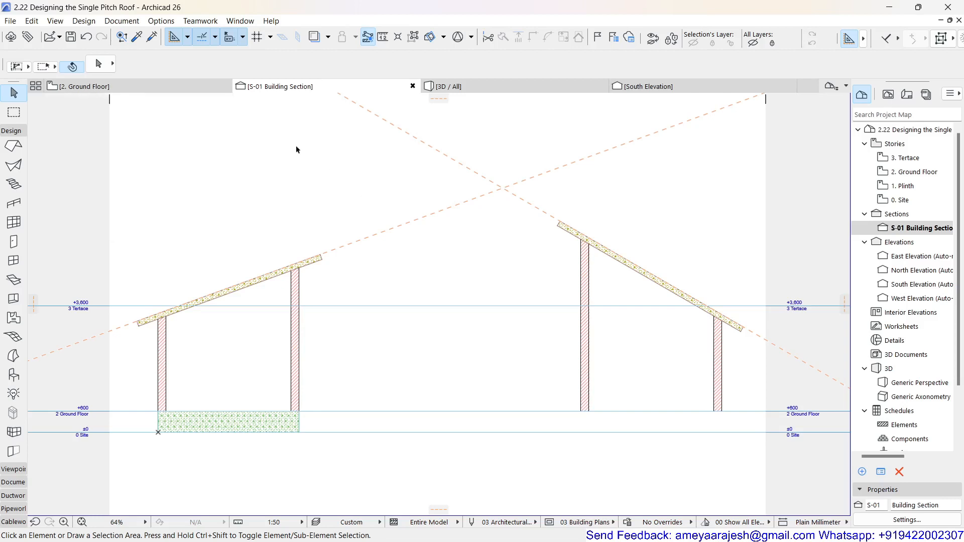
click(177, 93)
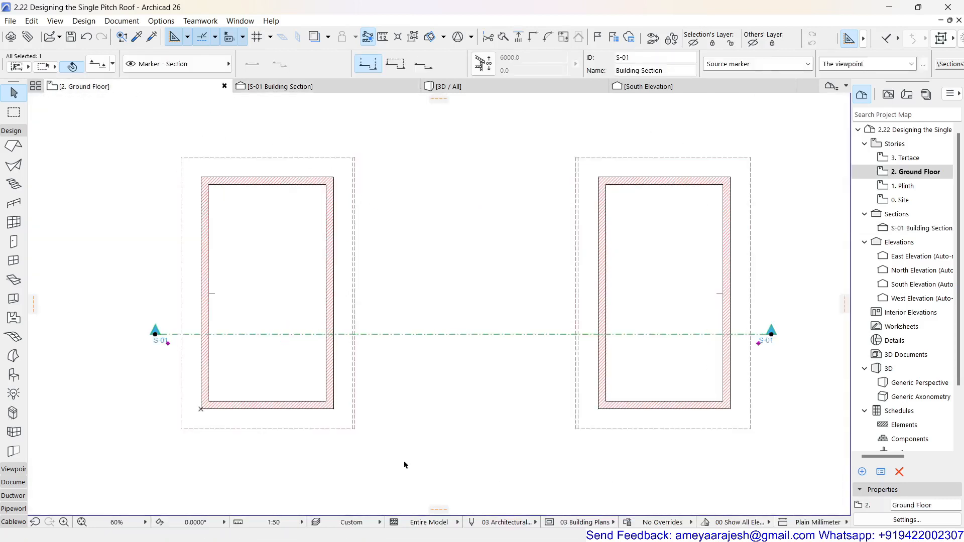
click(355, 429)
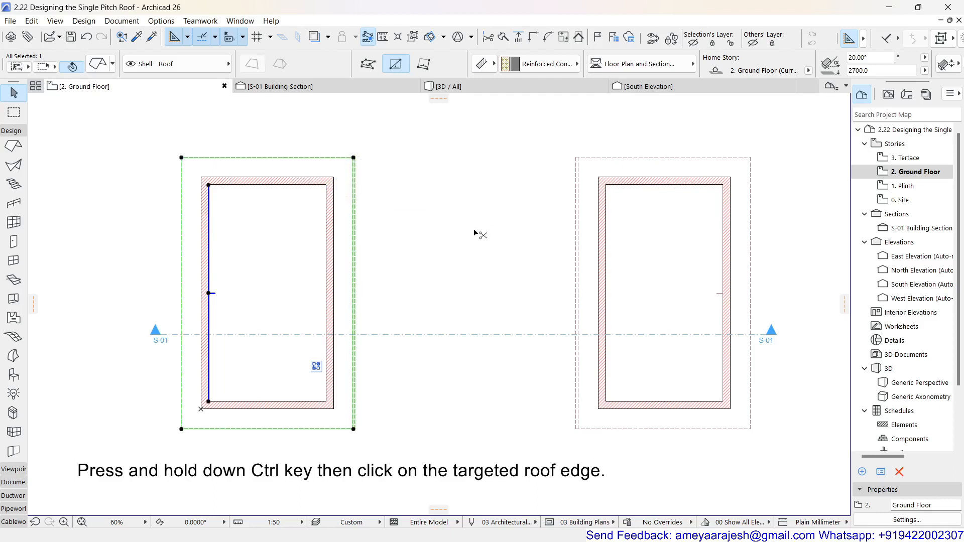
ctrl+click(579, 232)
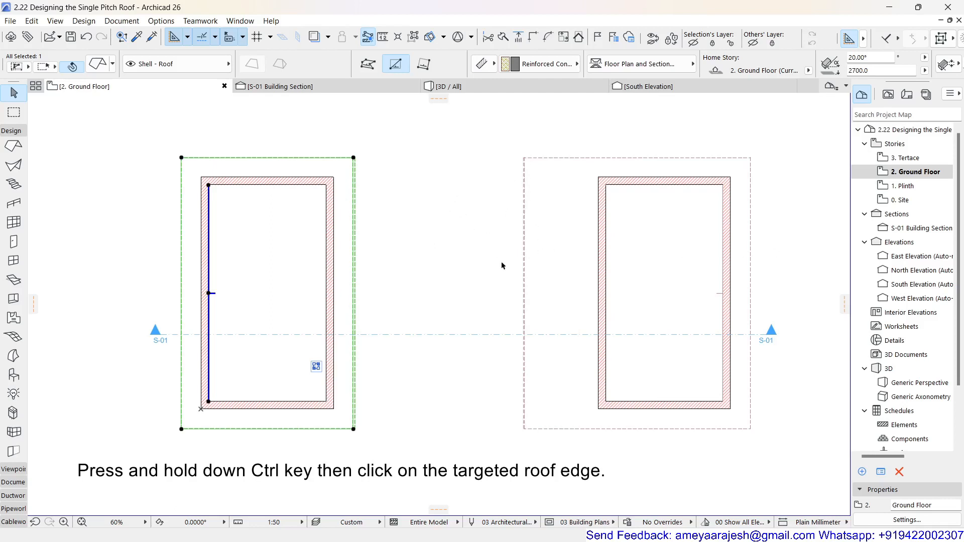
click(327, 85)
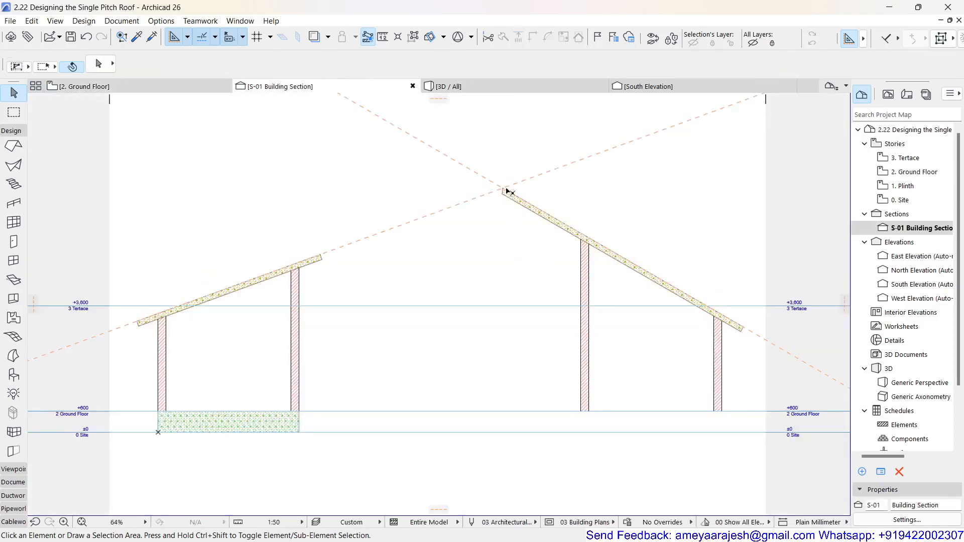
scroll(502, 197, up, 8)
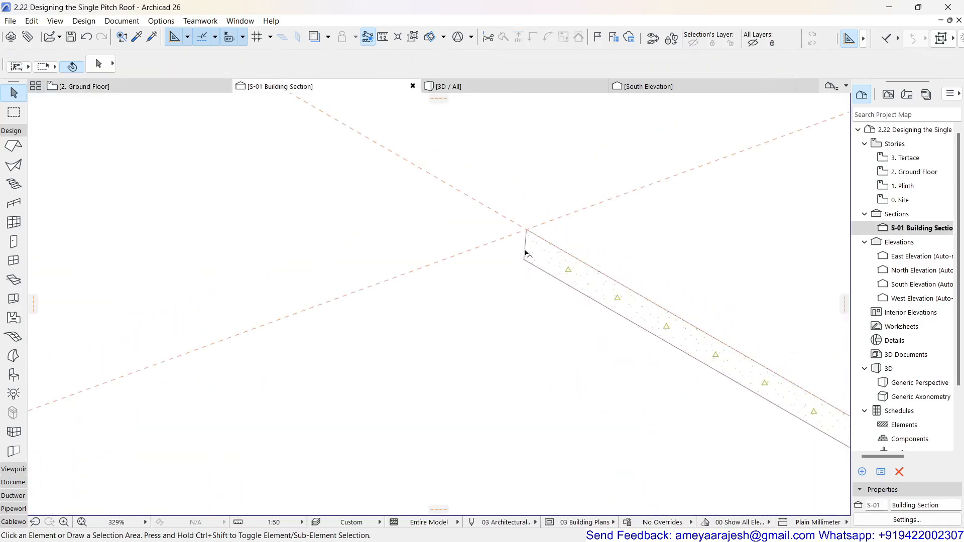
scroll(526, 285, down, 9)
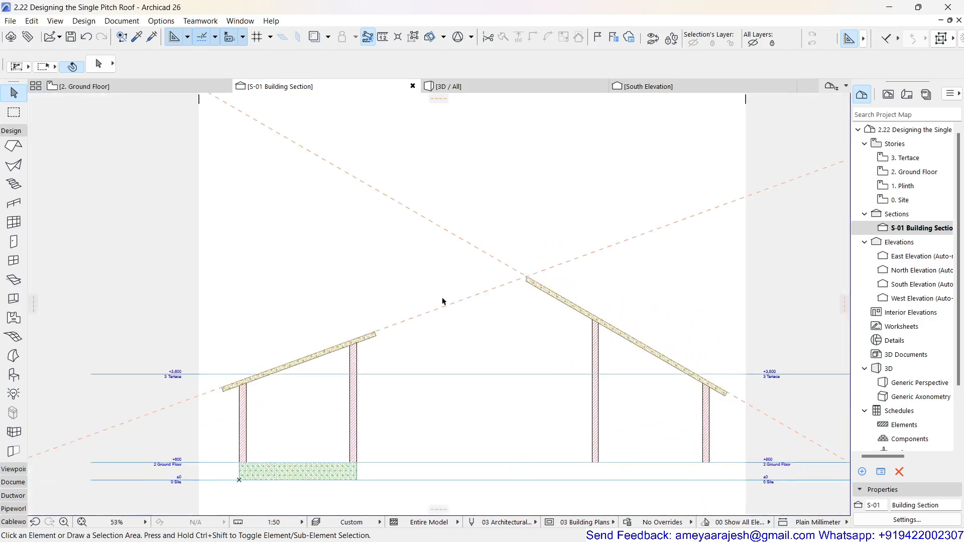
Extend the original roof's inner edge on the ground floor plan to meet the mirrored 30° roof
click(124, 90)
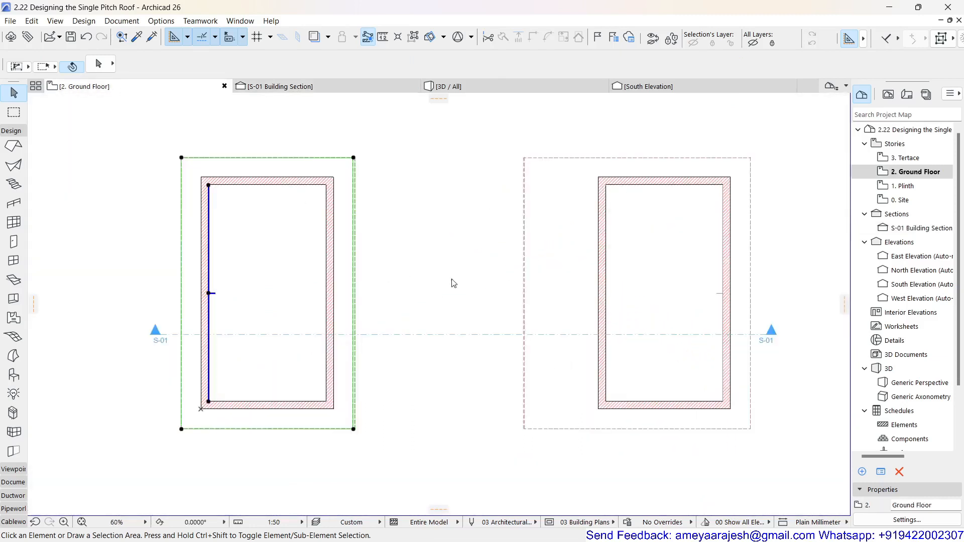
click(257, 310)
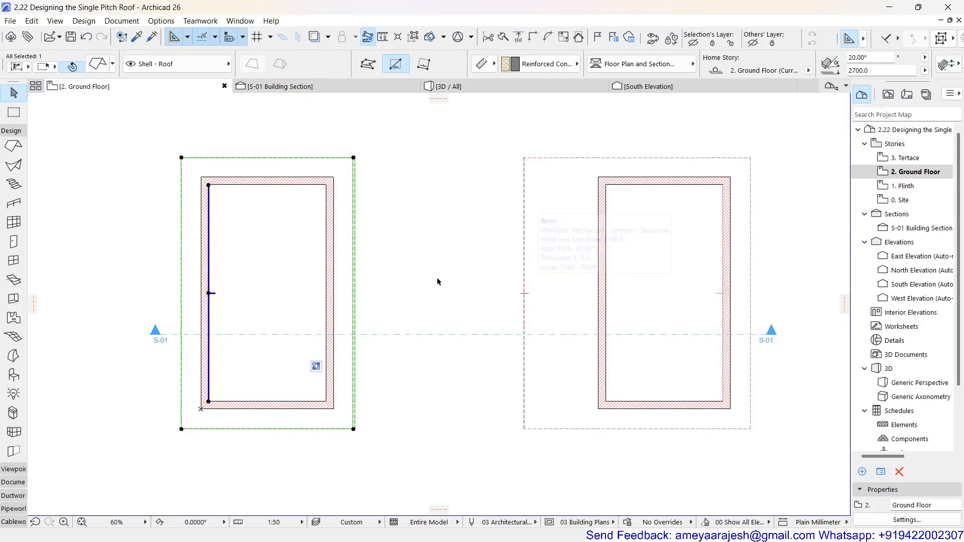
click(525, 259)
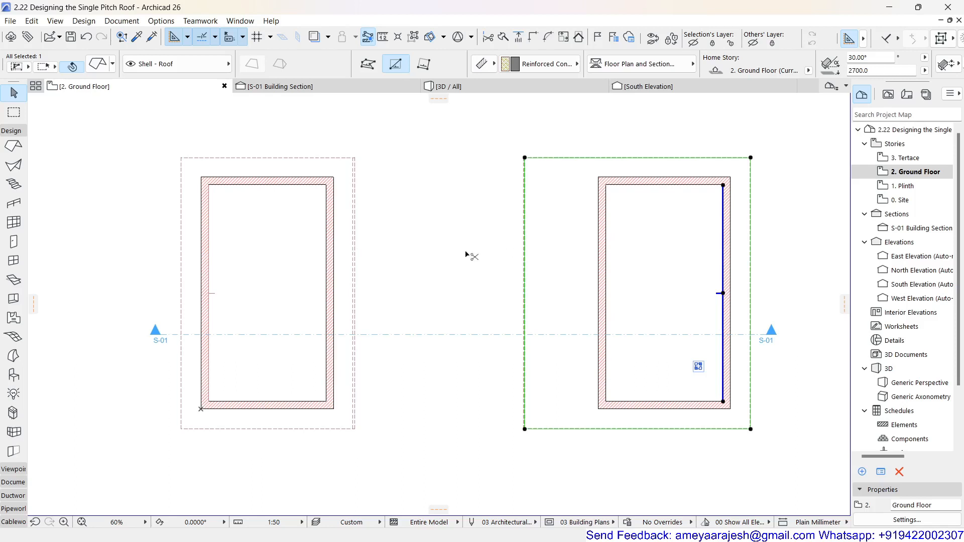
ctrl+click(353, 250)
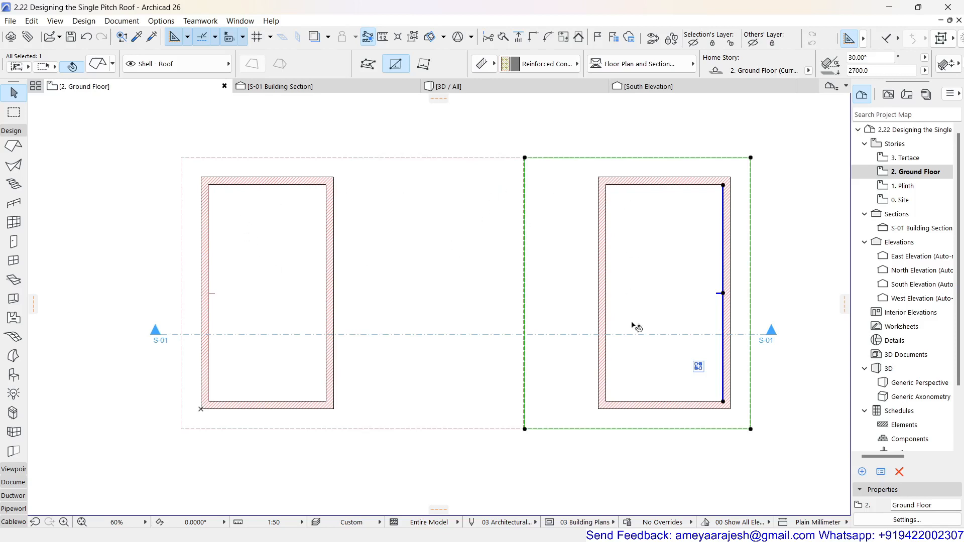
Examine the junction where the two extended roofs meet at the ridge in section S-01 and in the 3D view
click(355, 90)
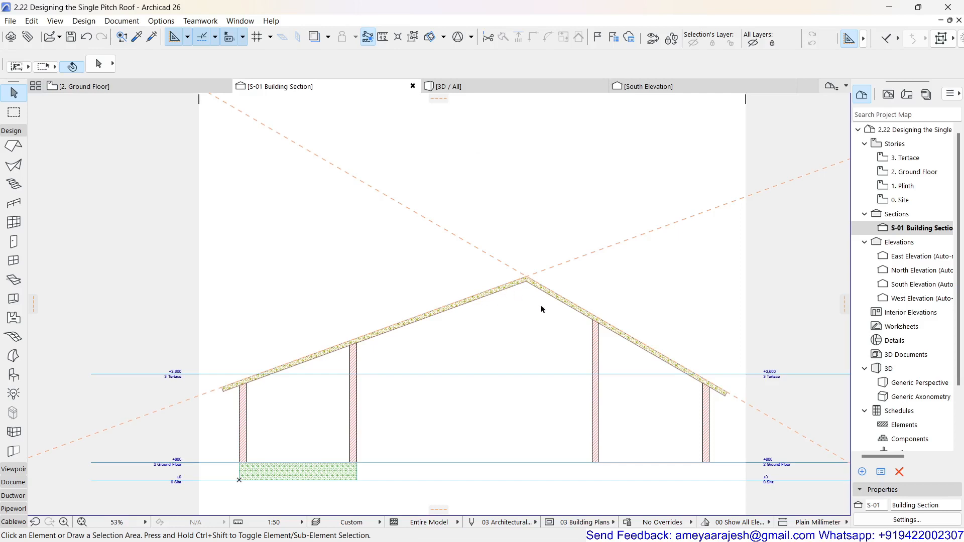
scroll(556, 306, up, 8)
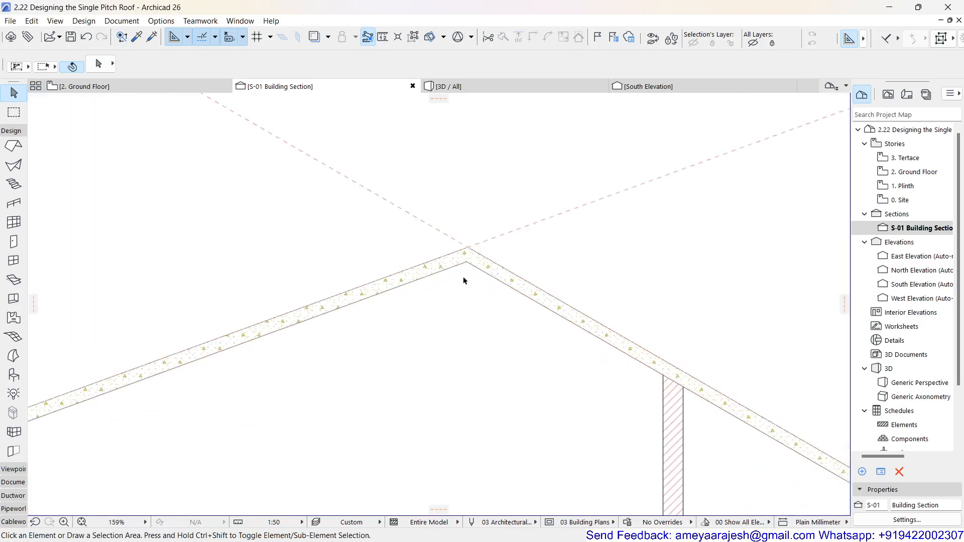
scroll(456, 283, down, 8)
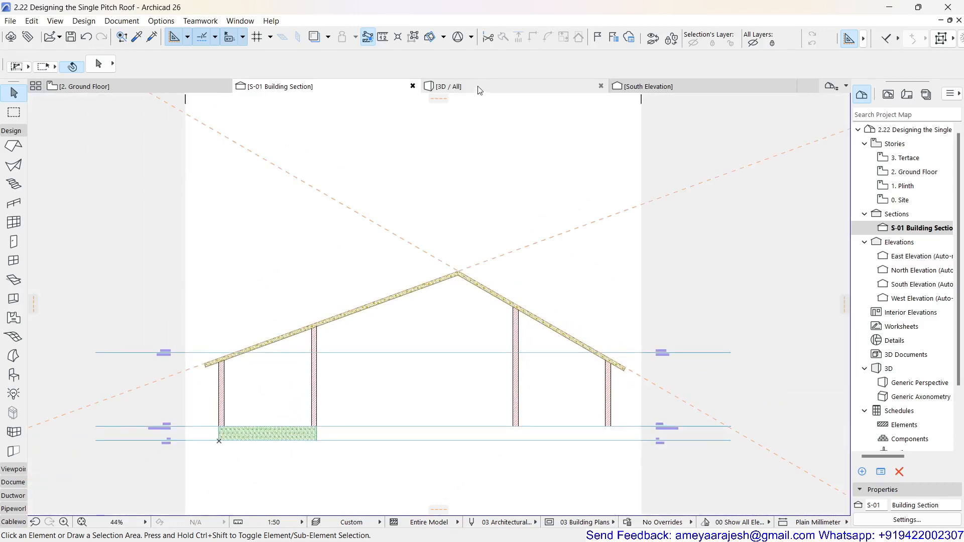
click(477, 100)
click(573, 402)
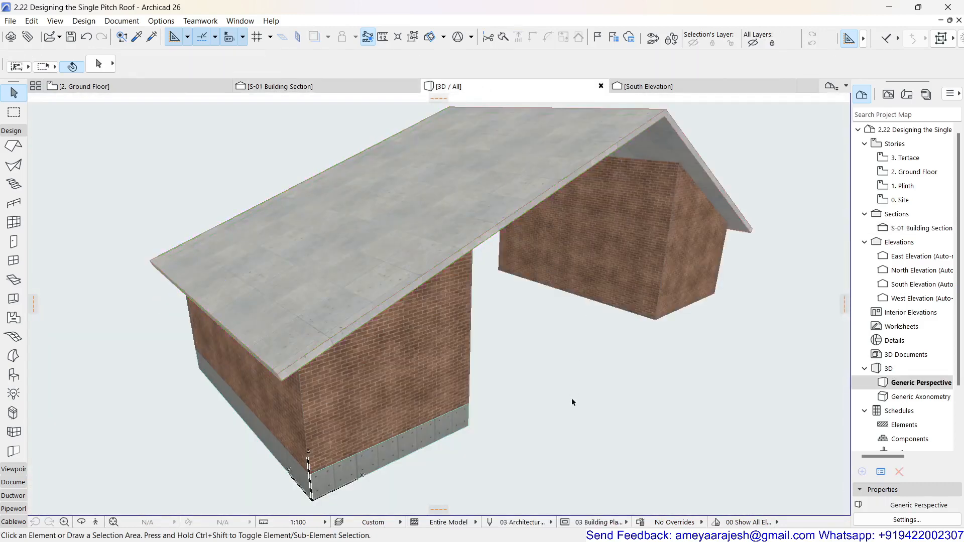
shift+middle_drag(538, 424, 518, 368)
scroll(502, 367, up, 2)
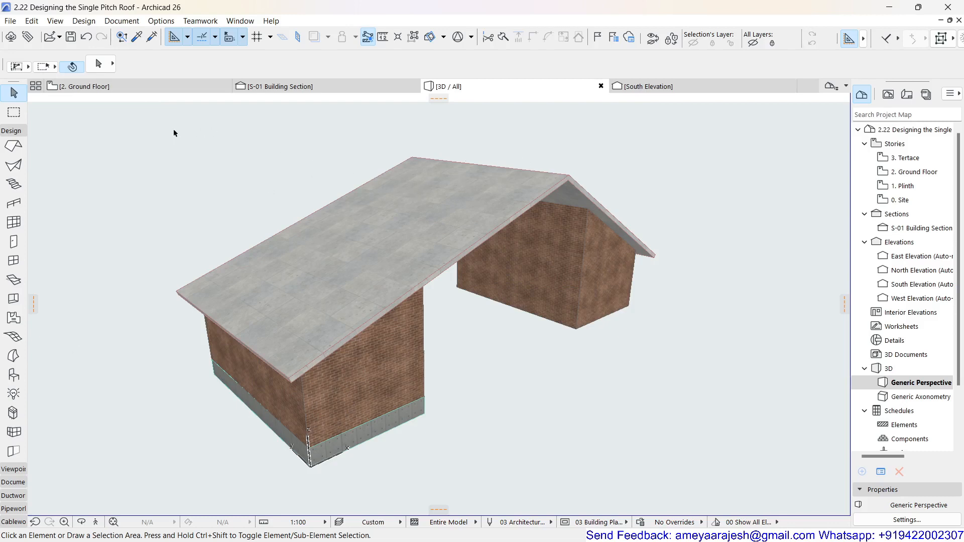
Return to the ground floor plan and deselect the mirrored roof
click(121, 86)
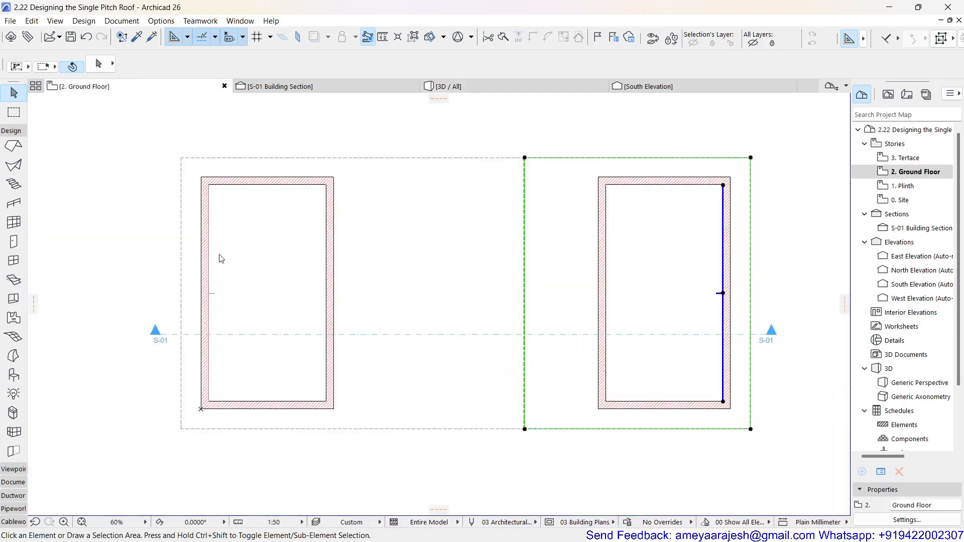
click(117, 158)
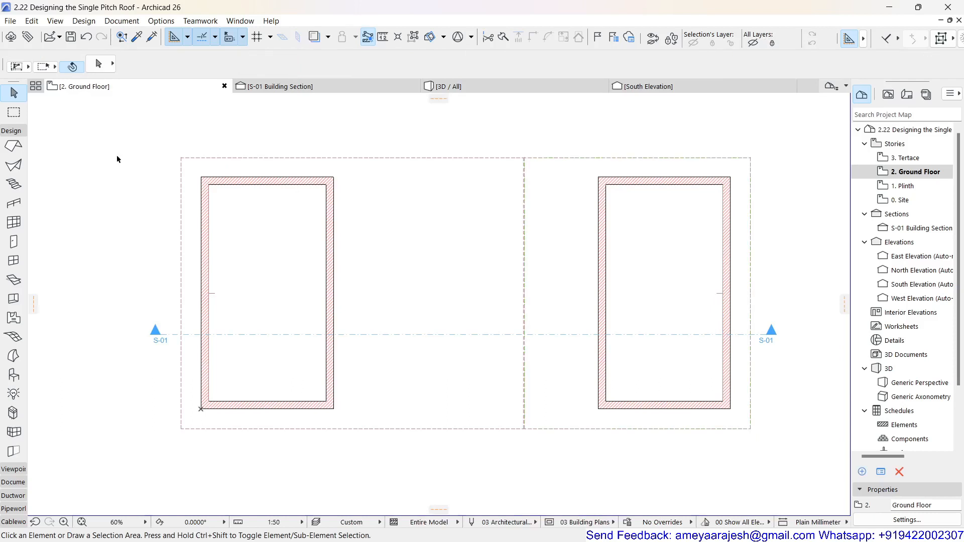
key(alt+F2)
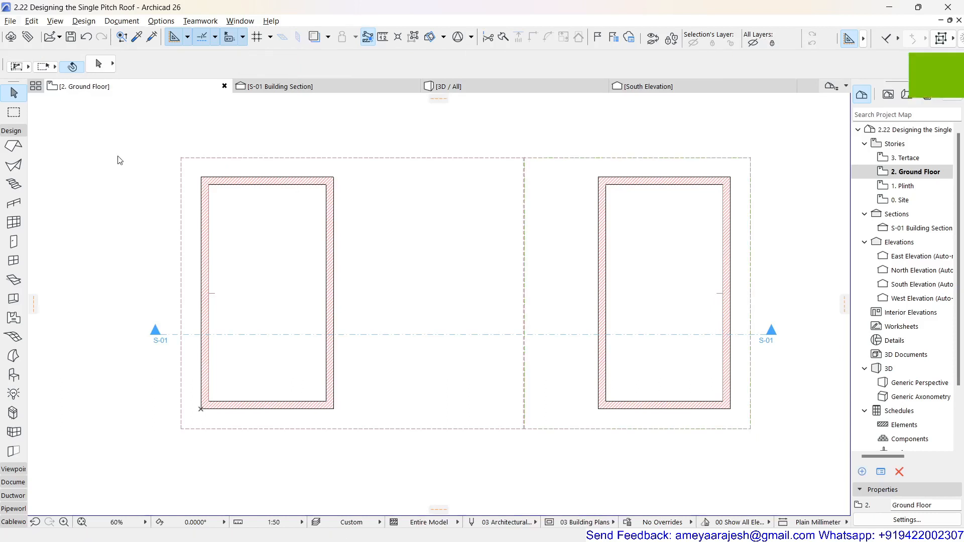